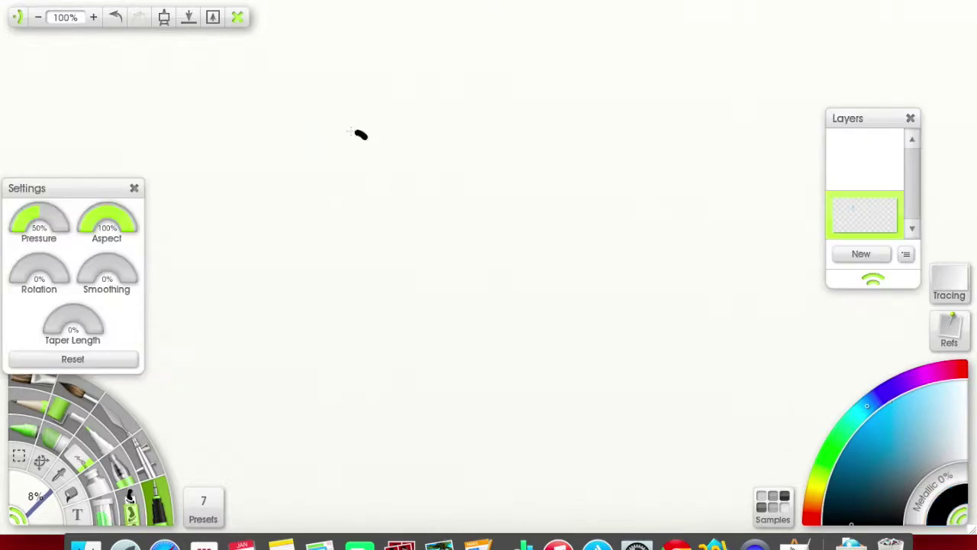
# Ink the eyes, nose bridge, curled nose tip and wide open mouth outline
pyautogui.moveTo(365, 136); pyautogui.dragTo(360, 195)
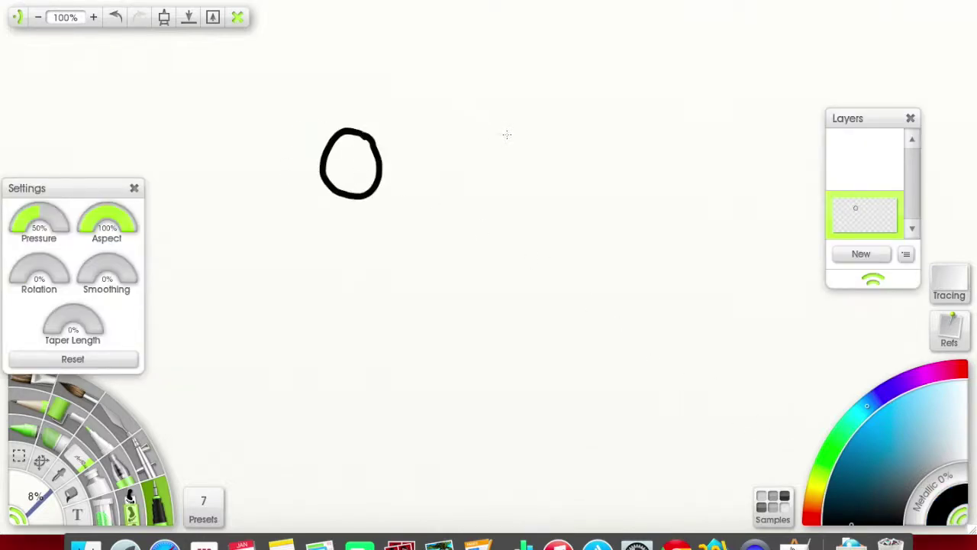
pyautogui.moveTo(507, 135); pyautogui.dragTo(501, 193)
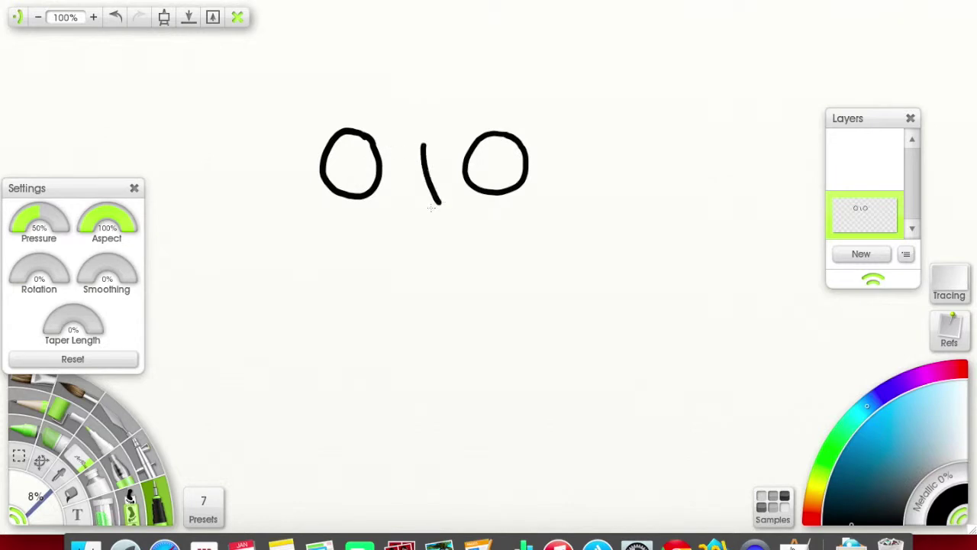
pyautogui.moveTo(451, 220); pyautogui.dragTo(399, 239)
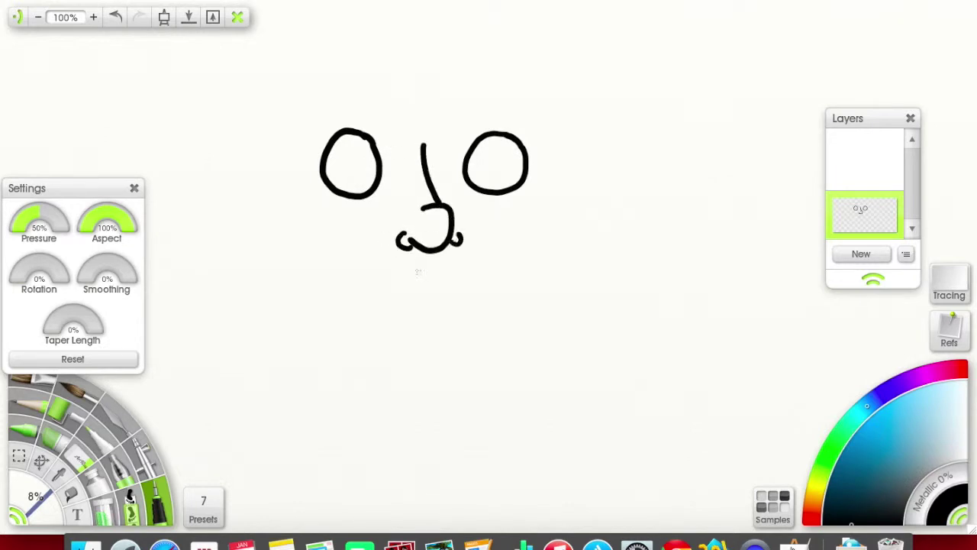
pyautogui.moveTo(507, 254)
pyautogui.mouseDown()
pyautogui.moveTo(419, 266)
pyautogui.moveTo(336, 259)
pyautogui.moveTo(382, 370)
pyautogui.moveTo(489, 336)
pyautogui.mouseUp()
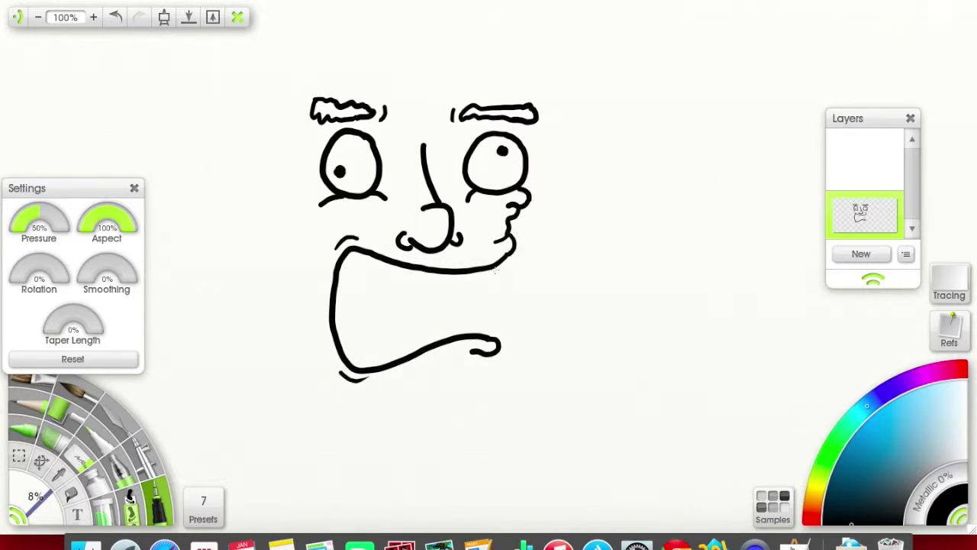
# Draw the ear and jaw line, undo stray mouth strokes, and start both neck lines
pyautogui.moveTo(304, 200); pyautogui.dragTo(289, 259)
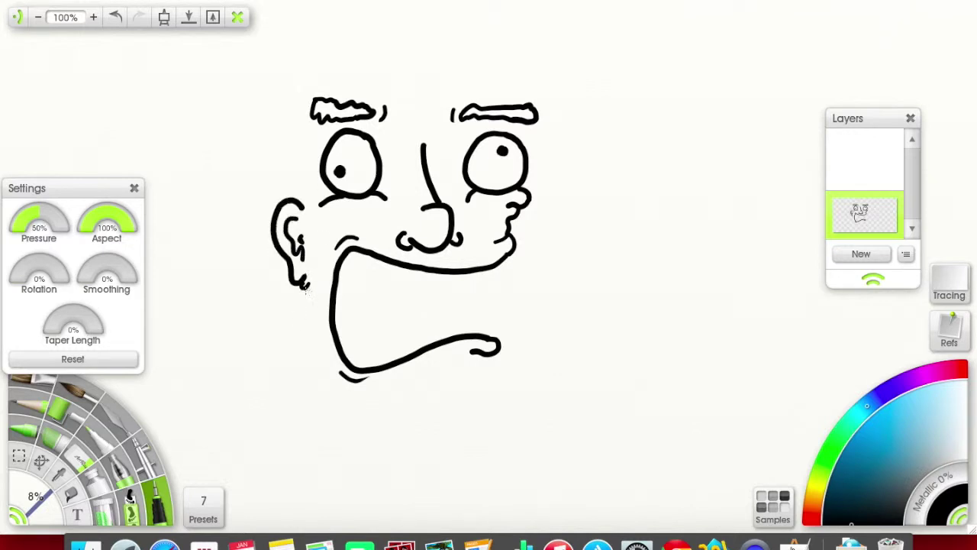
pyautogui.moveTo(308, 311); pyautogui.dragTo(314, 371)
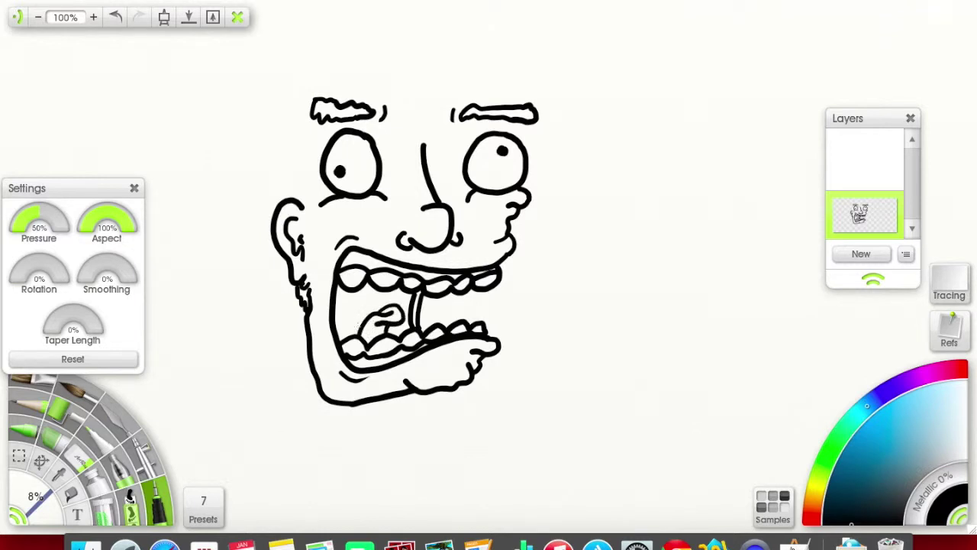
pyautogui.hotkey('ctrl', 'z')
pyautogui.moveTo(370, 402); pyautogui.dragTo(393, 480)
pyautogui.moveTo(443, 388); pyautogui.dragTo(461, 458)
# Redraw the right neck line and draw the zigzag spiky hair outline
pyautogui.hotkey('ctrl', 'z')
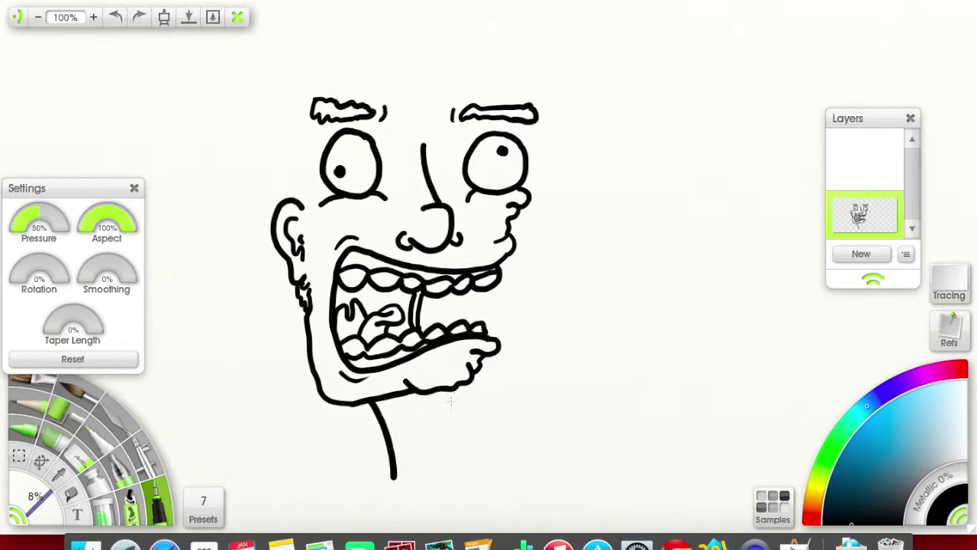
pyautogui.moveTo(451, 389); pyautogui.dragTo(468, 470)
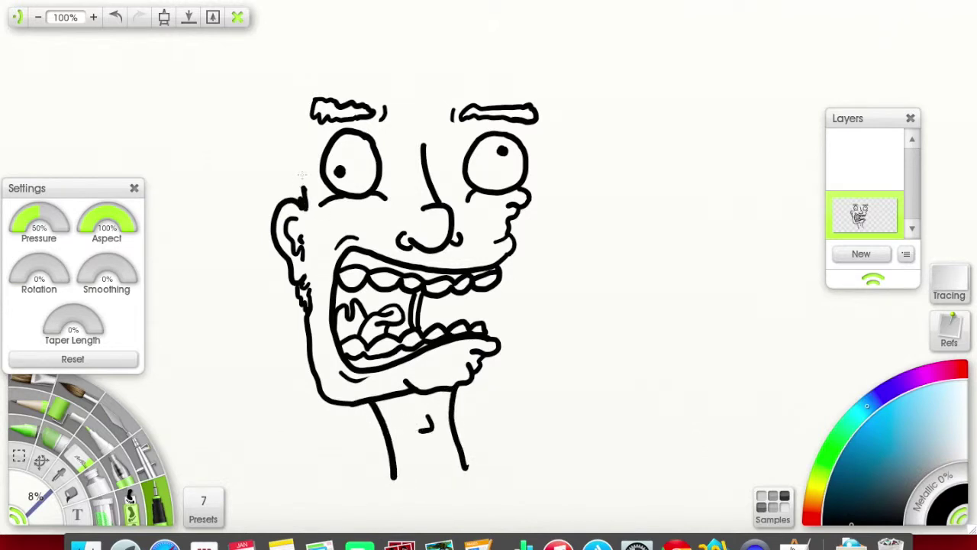
pyautogui.moveTo(303, 175)
pyautogui.mouseDown()
pyautogui.moveTo(301, 99)
pyautogui.moveTo(412, 76)
pyautogui.moveTo(519, 88)
pyautogui.mouseUp()
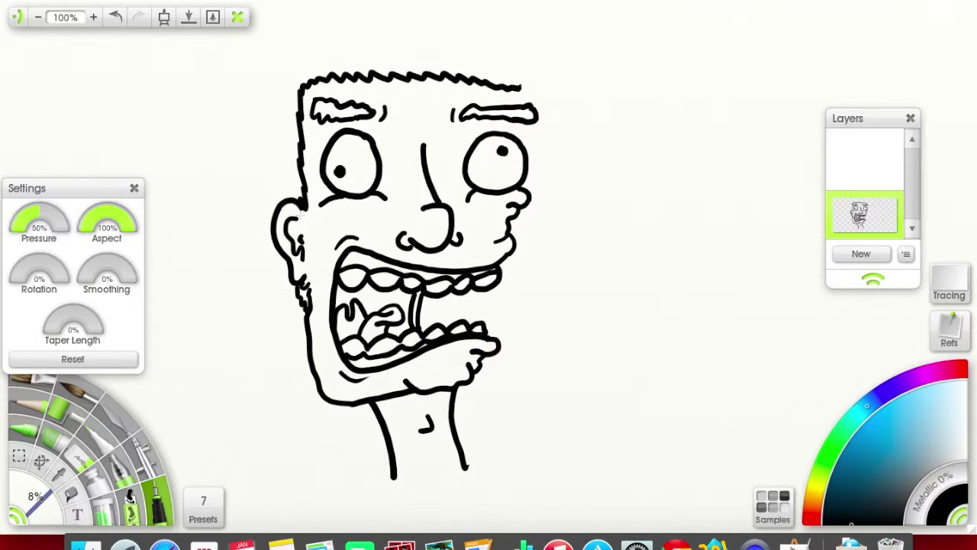
pyautogui.moveTo(276, 200)
pyautogui.mouseDown()
pyautogui.moveTo(263, 107)
pyautogui.moveTo(382, 19)
pyautogui.moveTo(550, 63)
pyautogui.mouseUp()
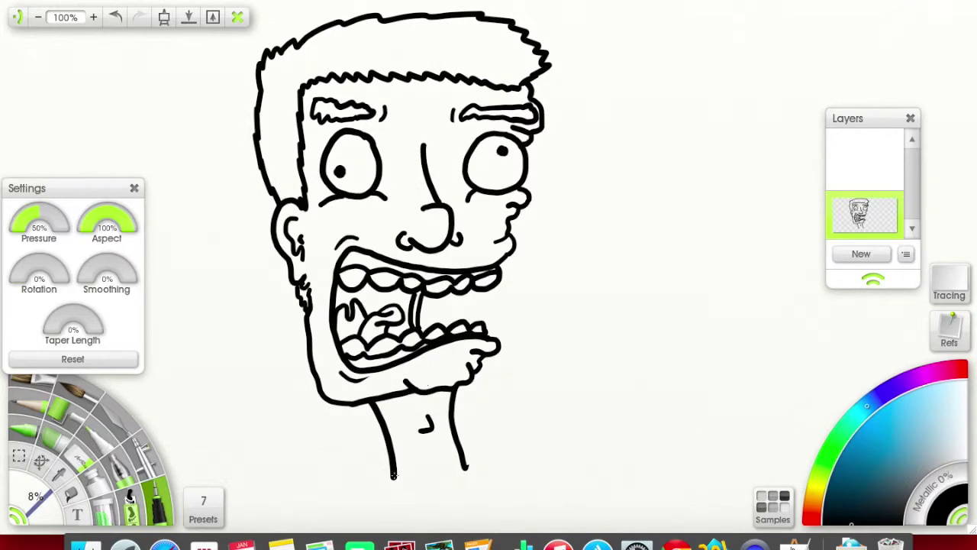
# Draw the neck base, T-shirt collar and both shoulder lines, redoing the right shoulder
pyautogui.moveTo(393, 475); pyautogui.dragTo(464, 468)
pyautogui.moveTo(410, 493); pyautogui.dragTo(475, 477)
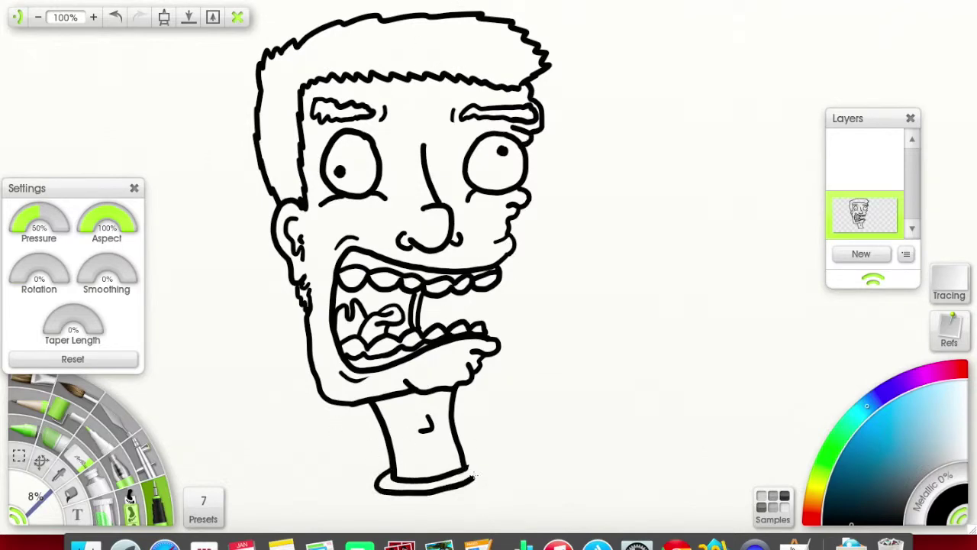
pyautogui.moveTo(384, 434); pyautogui.dragTo(443, 283)
pyautogui.moveTo(432, 330); pyautogui.dragTo(372, 375)
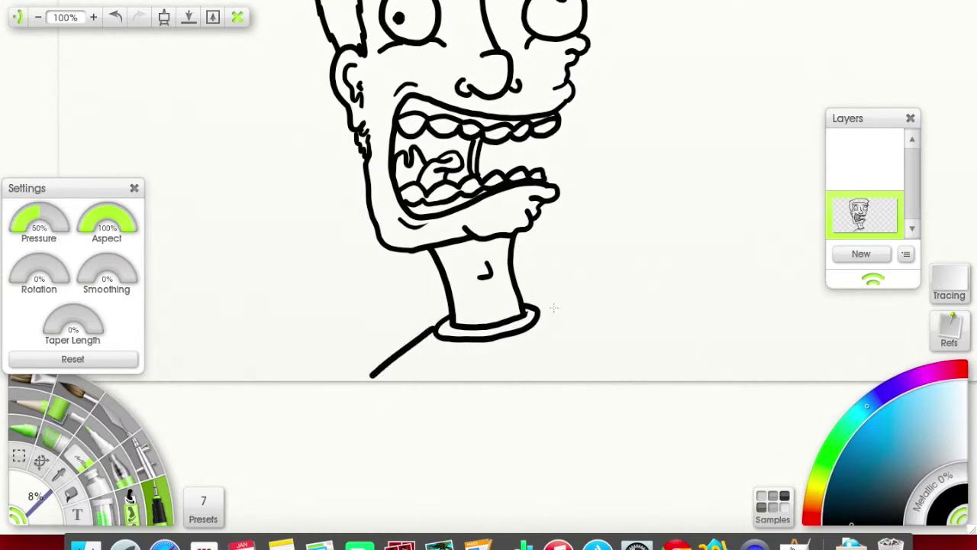
pyautogui.moveTo(541, 310)
pyautogui.mouseDown()
pyautogui.moveTo(630, 341)
pyautogui.moveTo(512, 488)
pyautogui.mouseUp()
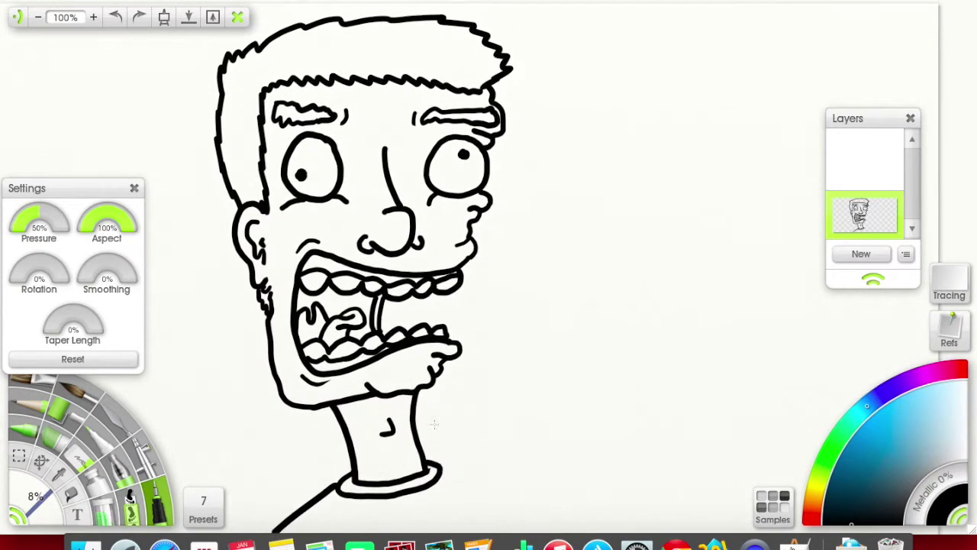
pyautogui.hotkey('ctrl', 'z')
pyautogui.moveTo(439, 466)
pyautogui.mouseDown()
pyautogui.moveTo(554, 443)
pyautogui.moveTo(574, 516)
pyautogui.moveTo(611, 405)
pyautogui.moveTo(516, 424)
pyautogui.mouseUp()
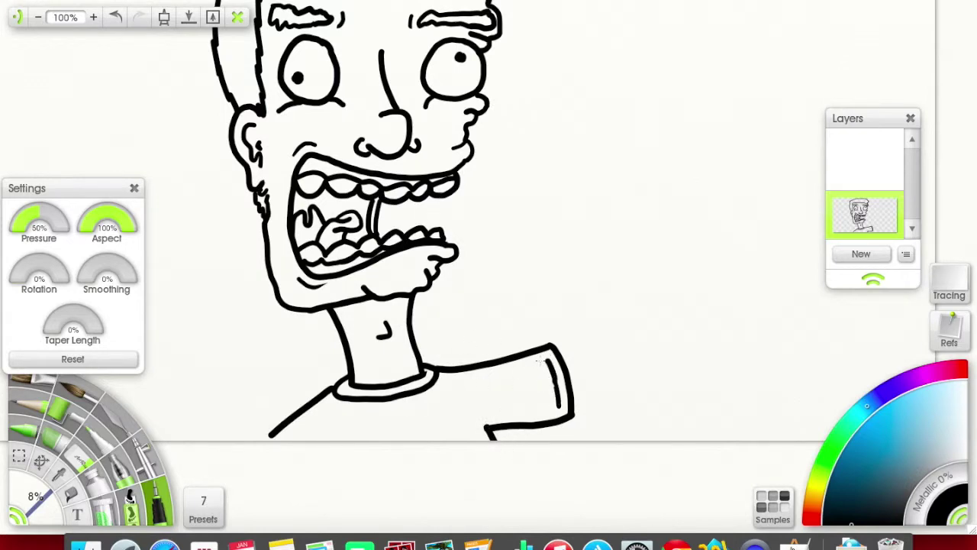
# Draw the raised arm and hand, then add a new empty layer
pyautogui.moveTo(541, 362); pyautogui.dragTo(381, 427)
pyautogui.moveTo(515, 373); pyautogui.dragTo(401, 416)
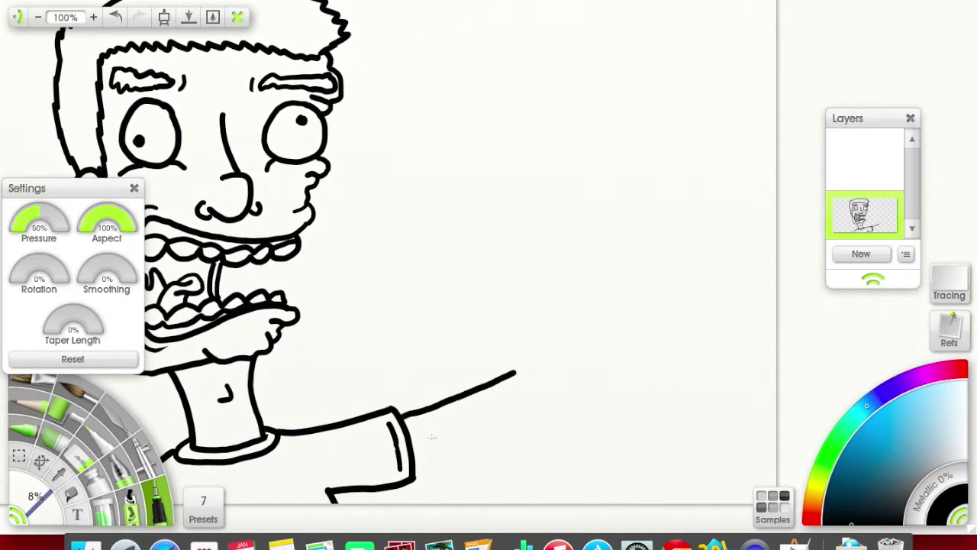
pyautogui.moveTo(416, 470)
pyautogui.mouseDown()
pyautogui.moveTo(534, 418)
pyautogui.moveTo(609, 261)
pyautogui.moveTo(513, 372)
pyautogui.mouseUp()
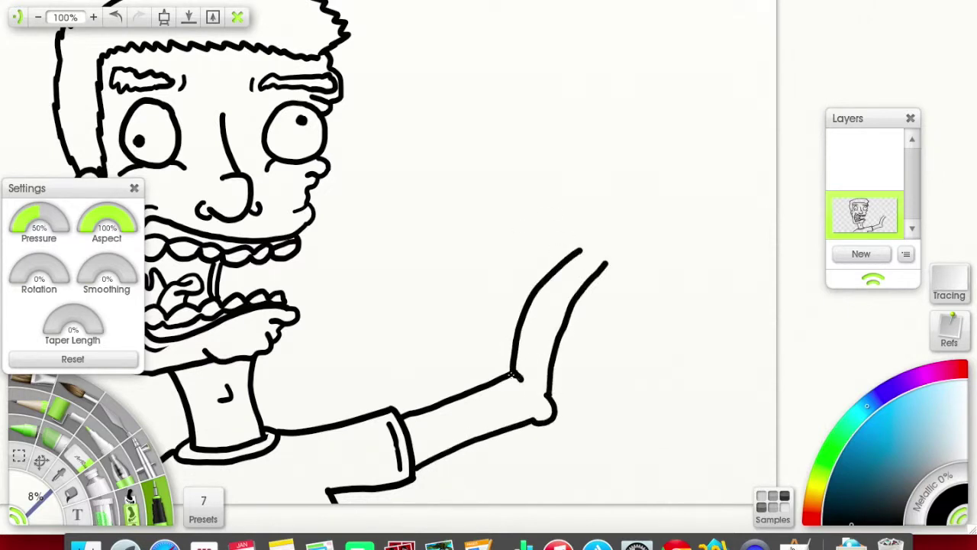
pyautogui.moveTo(582, 249); pyautogui.dragTo(567, 205)
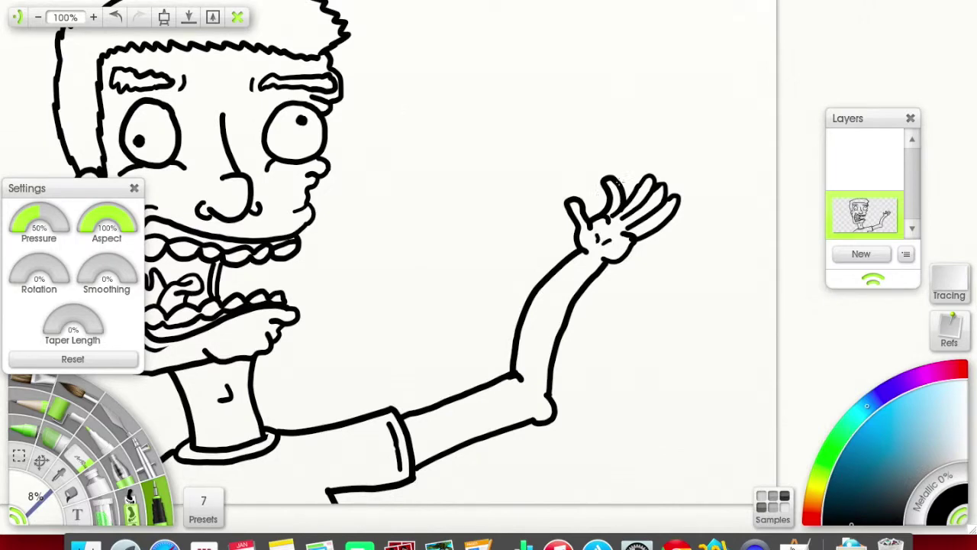
pyautogui.moveTo(525, 222); pyautogui.dragTo(686, 221)
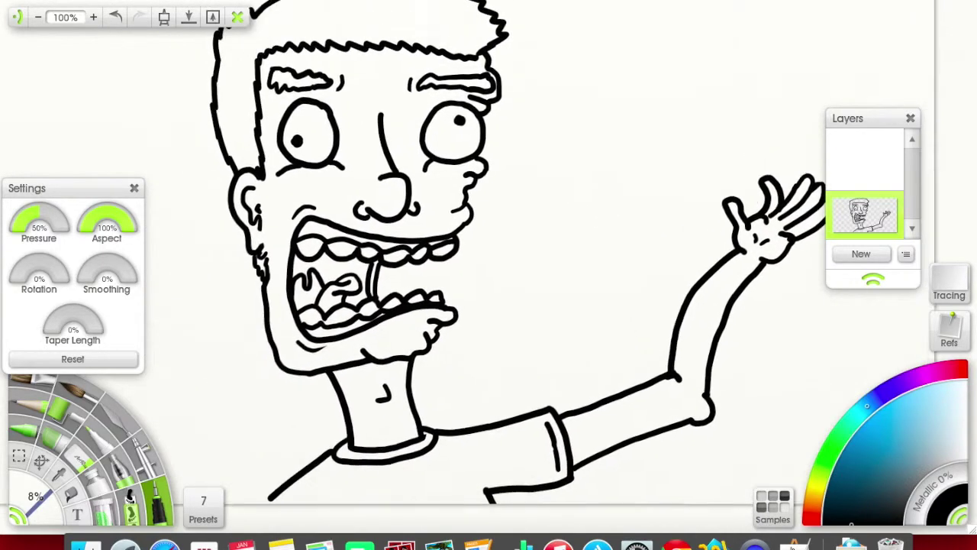
pyautogui.moveTo(534, 229); pyautogui.dragTo(557, 313)
pyautogui.click(862, 254)
# Move the new layer beneath the line art and choose brown for the hair
pyautogui.moveTo(865, 164); pyautogui.dragTo(865, 214)
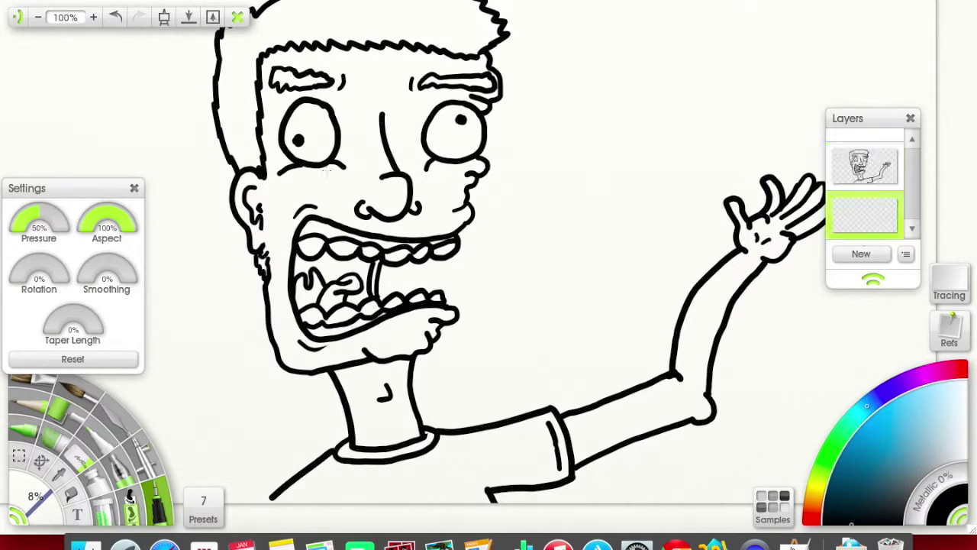
pyautogui.moveTo(688, 382); pyautogui.dragTo(710, 428)
pyautogui.click(813, 510)
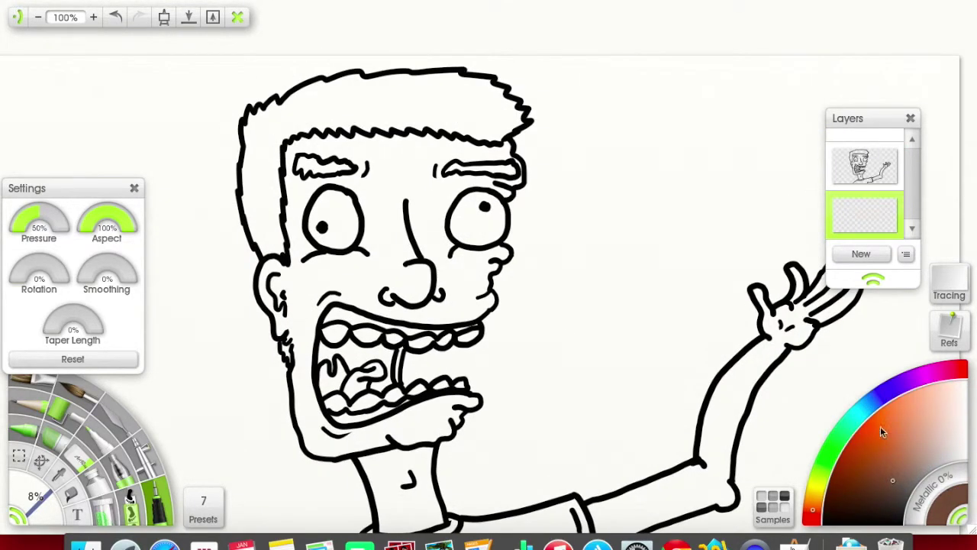
# Fill the whole hair solid brown and add another empty layer
pyautogui.moveTo(259, 168)
pyautogui.mouseDown()
pyautogui.moveTo(261, 245)
pyautogui.moveTo(275, 245)
pyautogui.moveTo(277, 206)
pyautogui.moveTo(272, 130)
pyautogui.moveTo(248, 172)
pyautogui.moveTo(259, 122)
pyautogui.moveTo(321, 85)
pyautogui.moveTo(443, 81)
pyautogui.moveTo(511, 107)
pyautogui.moveTo(521, 122)
pyautogui.moveTo(504, 134)
pyautogui.mouseUp()
pyautogui.moveTo(504, 134); pyautogui.dragTo(474, 141)
pyautogui.moveTo(283, 134)
pyautogui.mouseDown()
pyautogui.moveTo(306, 122)
pyautogui.moveTo(439, 119)
pyautogui.moveTo(413, 117)
pyautogui.moveTo(488, 130)
pyautogui.moveTo(504, 111)
pyautogui.moveTo(427, 99)
pyautogui.mouseUp()
pyautogui.moveTo(336, 99)
pyautogui.mouseDown()
pyautogui.moveTo(287, 115)
pyautogui.moveTo(435, 109)
pyautogui.mouseUp()
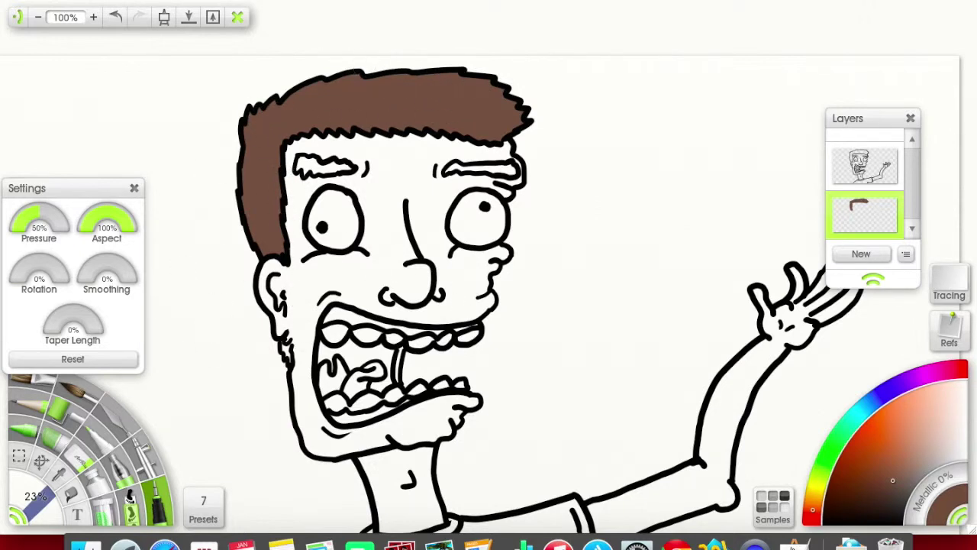
pyautogui.click(862, 253)
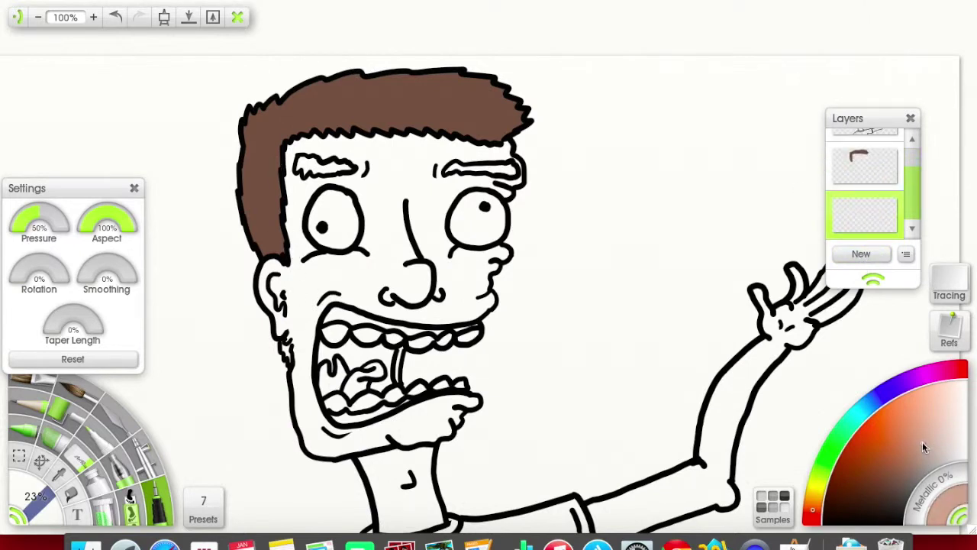
# Paint skin tone over the cheeks, forehead, eyes, chin, jaw, neck and nose area
pyautogui.moveTo(306, 428)
pyautogui.mouseDown()
pyautogui.moveTo(273, 277)
pyautogui.moveTo(282, 290)
pyautogui.moveTo(297, 149)
pyautogui.mouseUp()
pyautogui.moveTo(297, 215)
pyautogui.mouseDown()
pyautogui.moveTo(336, 191)
pyautogui.moveTo(485, 200)
pyautogui.moveTo(496, 175)
pyautogui.mouseUp()
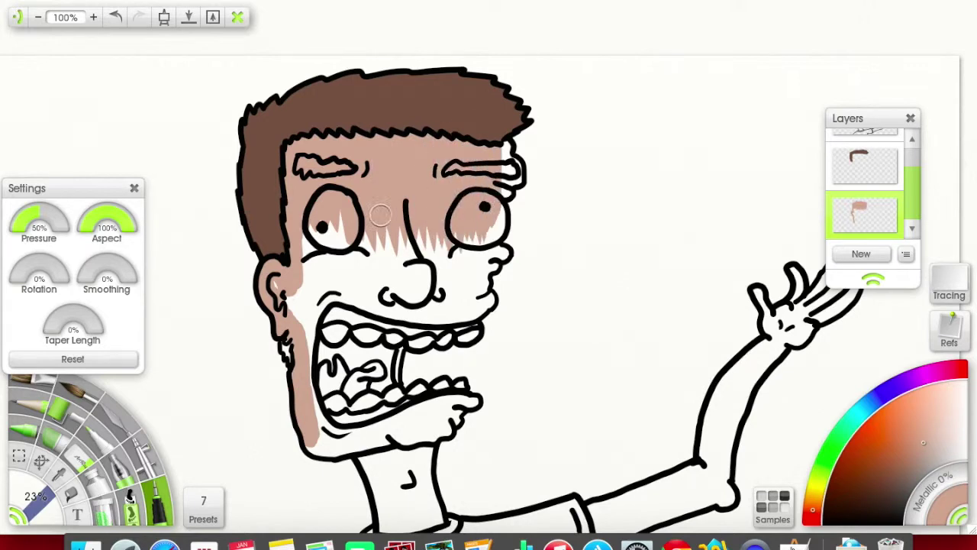
pyautogui.moveTo(347, 221); pyautogui.dragTo(336, 283)
pyautogui.moveTo(321, 229)
pyautogui.mouseDown()
pyautogui.moveTo(306, 290)
pyautogui.moveTo(307, 409)
pyautogui.moveTo(351, 451)
pyautogui.moveTo(385, 520)
pyautogui.mouseUp()
pyautogui.moveTo(397, 439)
pyautogui.mouseDown()
pyautogui.moveTo(395, 350)
pyautogui.moveTo(382, 447)
pyautogui.moveTo(378, 427)
pyautogui.moveTo(420, 436)
pyautogui.moveTo(432, 417)
pyautogui.moveTo(431, 439)
pyautogui.moveTo(420, 359)
pyautogui.moveTo(447, 317)
pyautogui.moveTo(469, 315)
pyautogui.mouseUp()
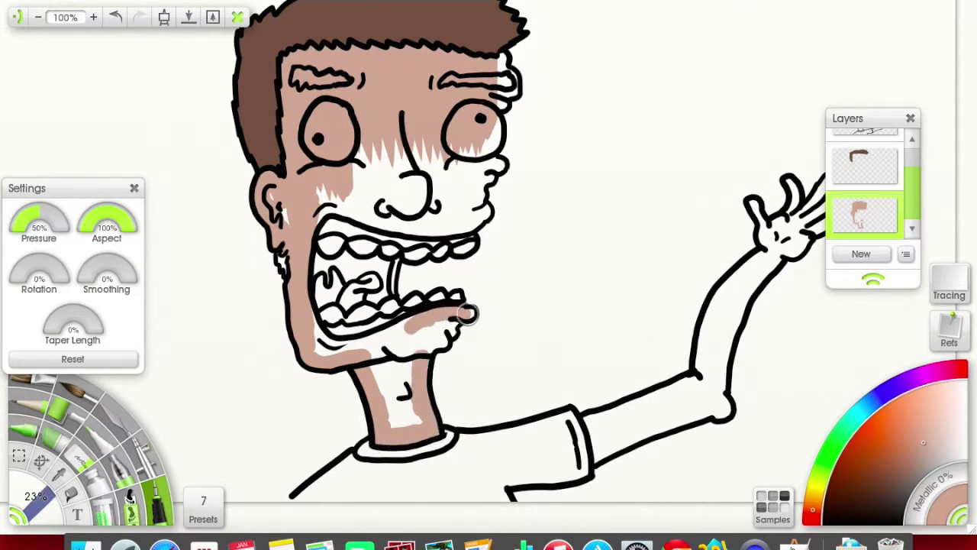
pyautogui.moveTo(336, 347)
pyautogui.mouseDown()
pyautogui.moveTo(321, 348)
pyautogui.moveTo(400, 334)
pyautogui.mouseUp()
pyautogui.moveTo(390, 366)
pyautogui.mouseDown()
pyautogui.moveTo(393, 432)
pyautogui.moveTo(394, 374)
pyautogui.mouseUp()
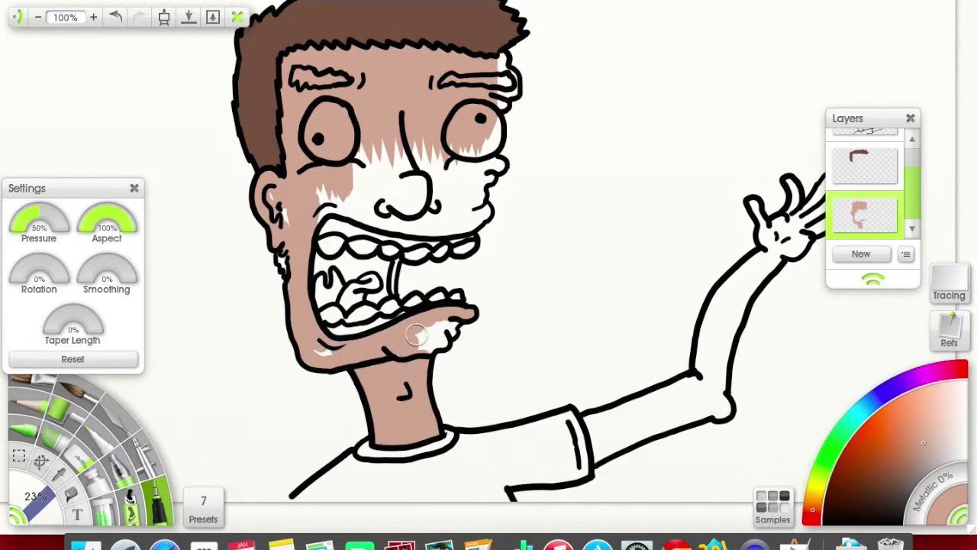
pyautogui.moveTo(413, 340)
pyautogui.mouseDown()
pyautogui.moveTo(458, 336)
pyautogui.moveTo(454, 317)
pyautogui.mouseUp()
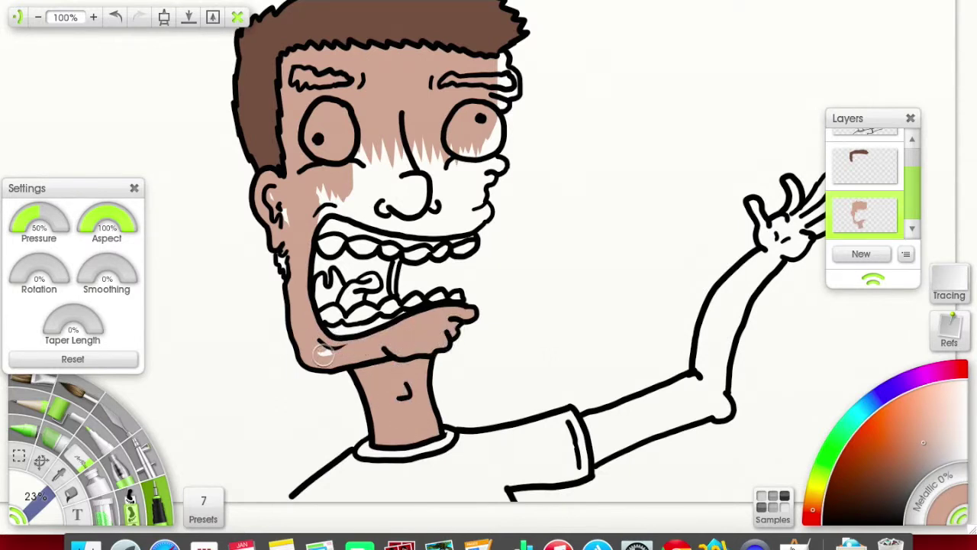
pyautogui.moveTo(309, 221)
pyautogui.mouseDown()
pyautogui.moveTo(290, 210)
pyautogui.moveTo(317, 190)
pyautogui.moveTo(351, 210)
pyautogui.moveTo(419, 225)
pyautogui.moveTo(477, 221)
pyautogui.moveTo(485, 203)
pyautogui.moveTo(470, 170)
pyautogui.moveTo(492, 138)
pyautogui.moveTo(503, 58)
pyautogui.moveTo(508, 88)
pyautogui.moveTo(496, 103)
pyautogui.mouseUp()
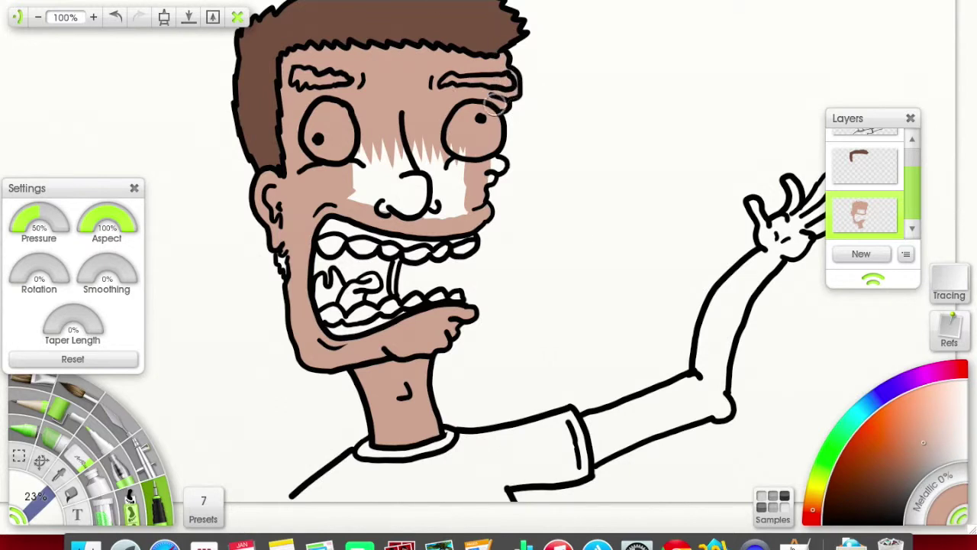
pyautogui.moveTo(391, 134)
pyautogui.mouseDown()
pyautogui.moveTo(389, 200)
pyautogui.moveTo(355, 175)
pyautogui.moveTo(397, 208)
pyautogui.moveTo(458, 183)
pyautogui.moveTo(416, 195)
pyautogui.moveTo(418, 152)
pyautogui.mouseUp()
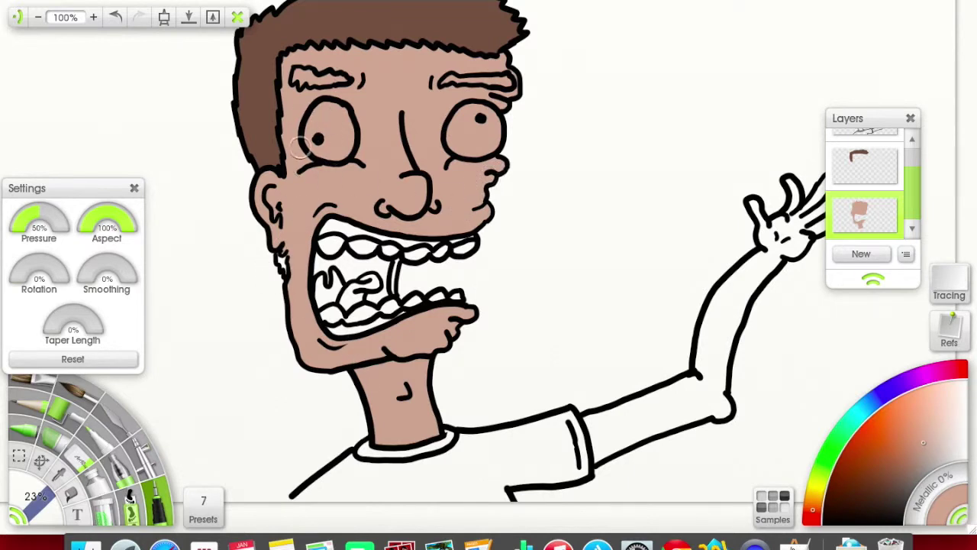
# Fill the forearm, palm and thumb with skin tone and add a layer for eye whites
pyautogui.moveTo(588, 424)
pyautogui.mouseDown()
pyautogui.moveTo(714, 412)
pyautogui.moveTo(739, 326)
pyautogui.moveTo(722, 314)
pyautogui.moveTo(707, 374)
pyautogui.moveTo(672, 404)
pyautogui.moveTo(648, 399)
pyautogui.moveTo(603, 436)
pyautogui.moveTo(679, 386)
pyautogui.moveTo(710, 378)
pyautogui.moveTo(756, 259)
pyautogui.moveTo(710, 321)
pyautogui.moveTo(733, 281)
pyautogui.moveTo(791, 236)
pyautogui.mouseUp()
pyautogui.moveTo(756, 204)
pyautogui.mouseDown()
pyautogui.moveTo(768, 252)
pyautogui.moveTo(787, 187)
pyautogui.moveTo(798, 191)
pyautogui.moveTo(793, 217)
pyautogui.moveTo(766, 213)
pyautogui.moveTo(786, 229)
pyautogui.moveTo(565, 206)
pyautogui.moveTo(527, 230)
pyautogui.moveTo(595, 169)
pyautogui.moveTo(603, 182)
pyautogui.moveTo(610, 174)
pyautogui.moveTo(588, 200)
pyautogui.moveTo(618, 185)
pyautogui.moveTo(567, 229)
pyautogui.mouseUp()
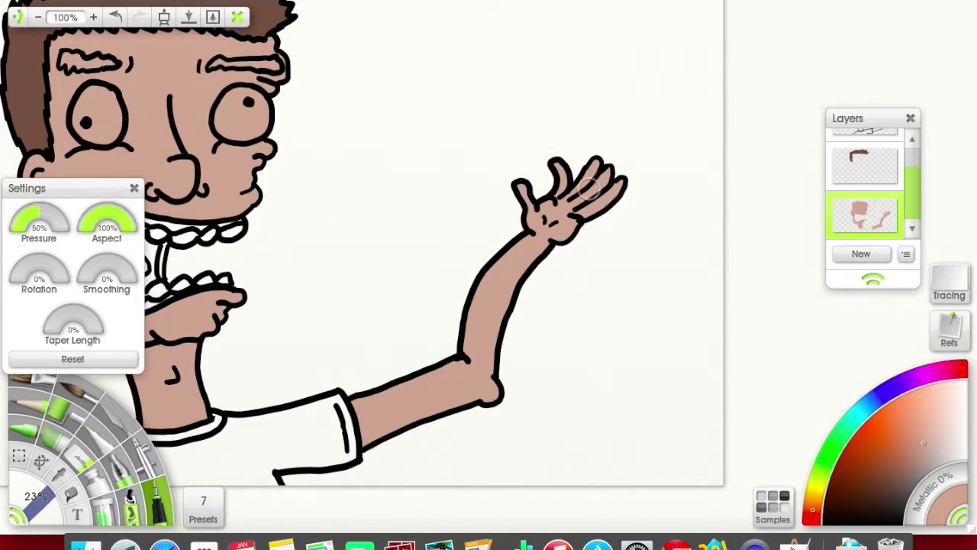
pyautogui.moveTo(603, 191)
pyautogui.mouseDown()
pyautogui.moveTo(514, 211)
pyautogui.moveTo(603, 267)
pyautogui.mouseUp()
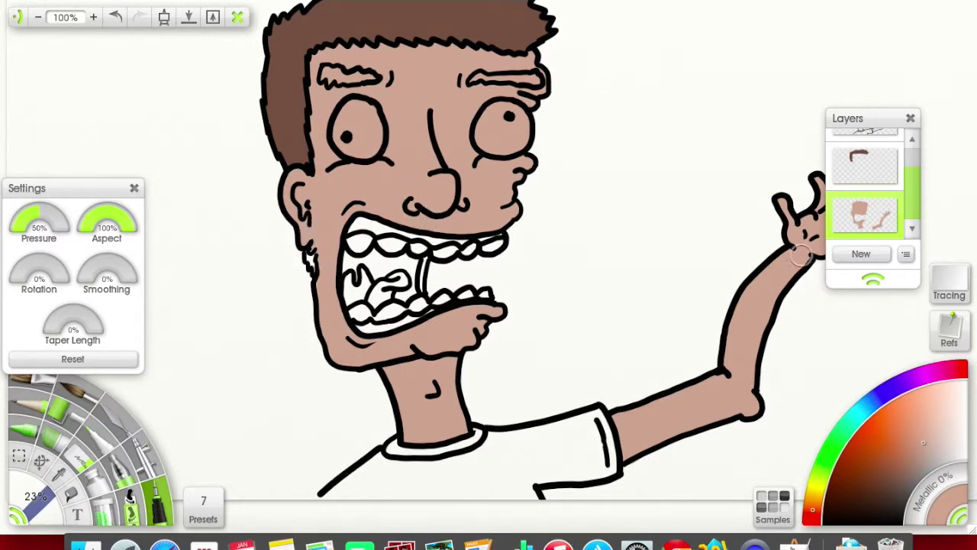
pyautogui.click(861, 253)
# Paint both eye whites, then paint the mouth interior dark red on a new layer
pyautogui.moveTo(356, 137)
pyautogui.mouseDown()
pyautogui.moveTo(350, 110)
pyautogui.moveTo(374, 122)
pyautogui.moveTo(370, 149)
pyautogui.mouseUp()
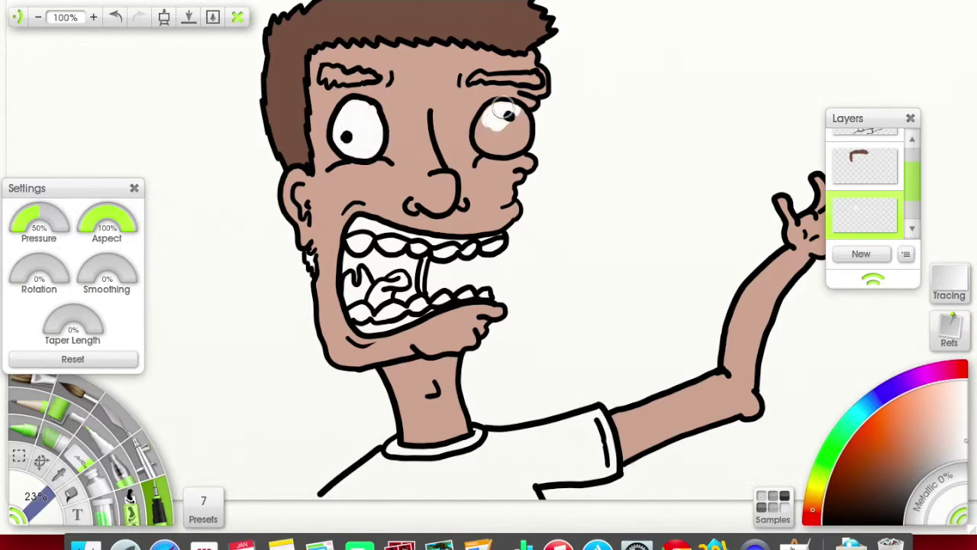
pyautogui.moveTo(500, 115)
pyautogui.mouseDown()
pyautogui.moveTo(485, 149)
pyautogui.moveTo(504, 156)
pyautogui.moveTo(520, 116)
pyautogui.moveTo(493, 136)
pyautogui.mouseUp()
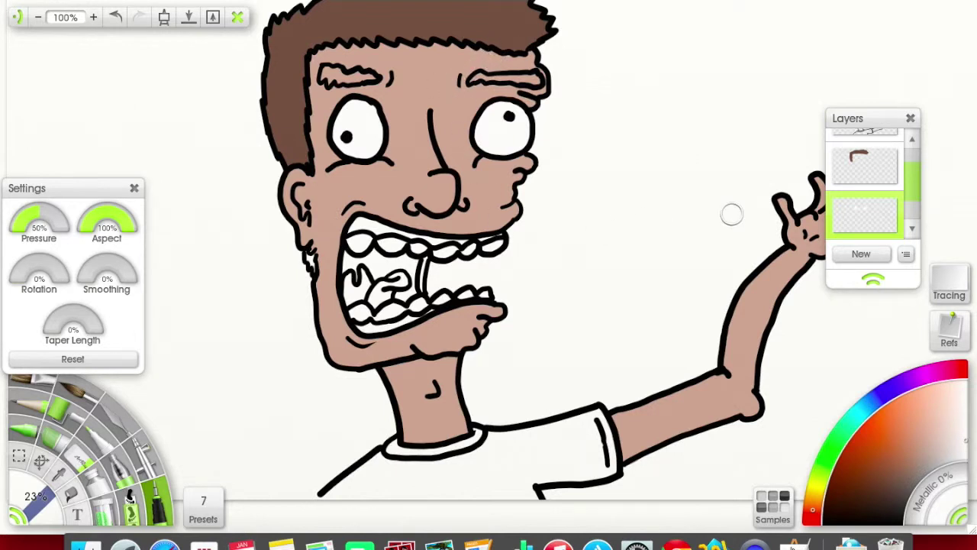
pyautogui.click(861, 253)
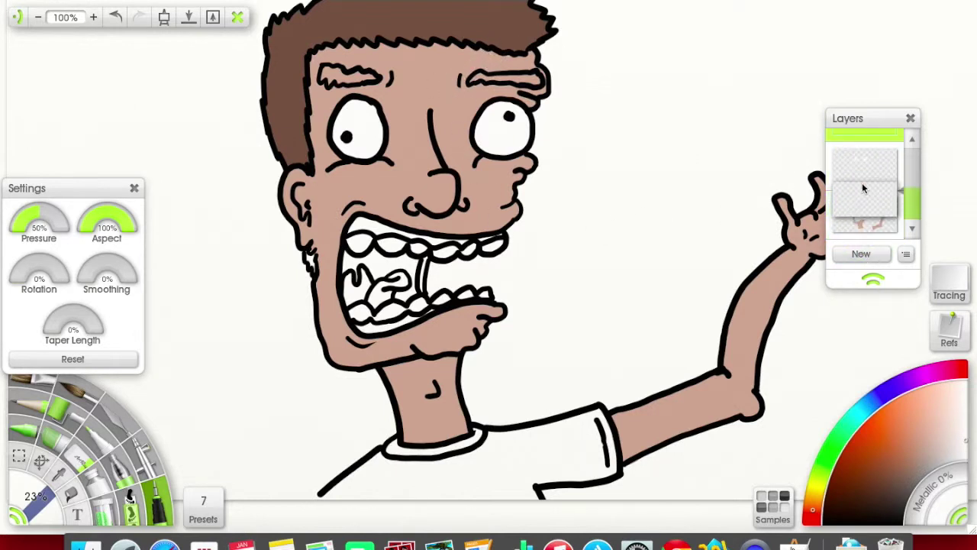
pyautogui.click(814, 513)
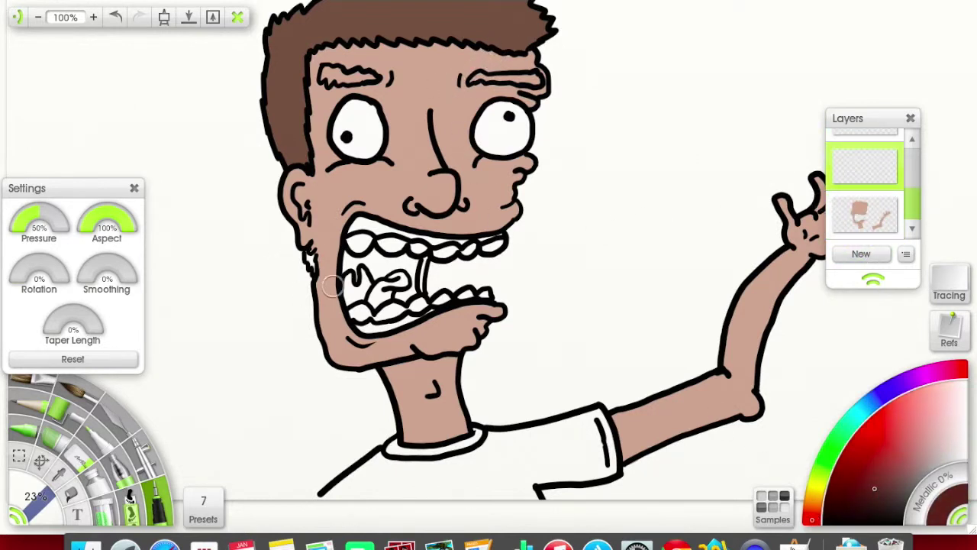
pyautogui.moveTo(351, 281)
pyautogui.mouseDown()
pyautogui.moveTo(350, 256)
pyautogui.moveTo(353, 298)
pyautogui.moveTo(347, 255)
pyautogui.moveTo(378, 275)
pyautogui.moveTo(406, 260)
pyautogui.moveTo(412, 290)
pyautogui.moveTo(353, 296)
pyautogui.moveTo(350, 286)
pyautogui.mouseUp()
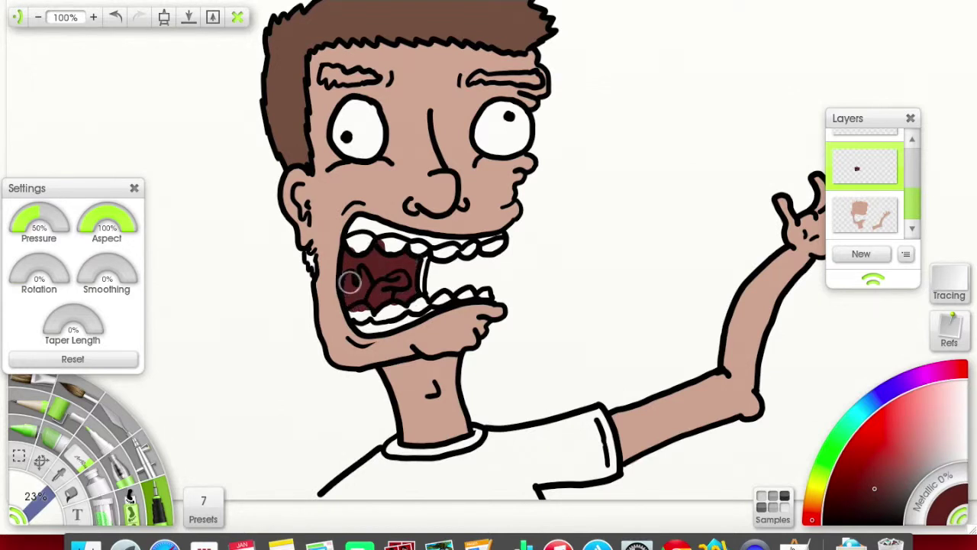
# Paint a pink tongue and repaint all the teeth white on new layers
pyautogui.click(862, 255)
pyautogui.click(855, 443)
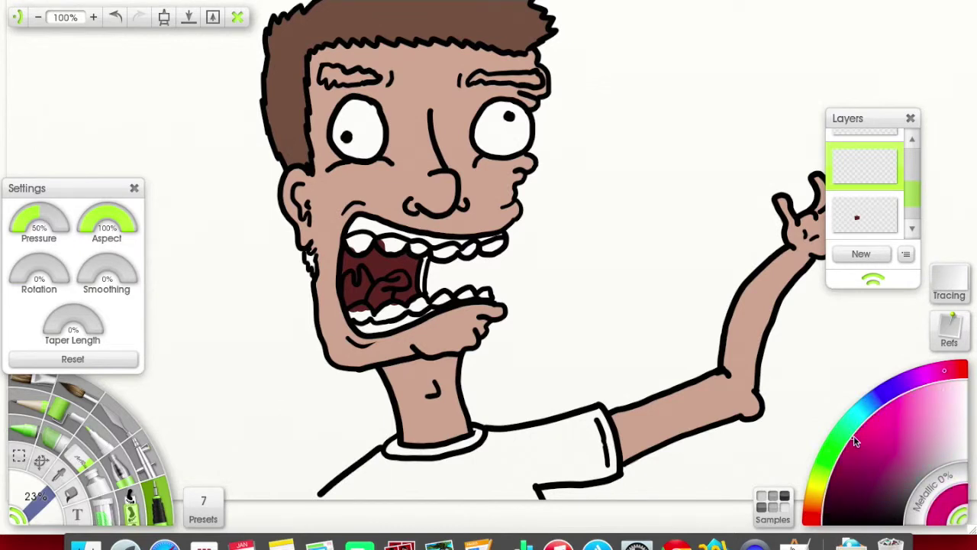
pyautogui.moveTo(386, 294)
pyautogui.mouseDown()
pyautogui.moveTo(378, 302)
pyautogui.moveTo(405, 279)
pyautogui.moveTo(398, 291)
pyautogui.mouseUp()
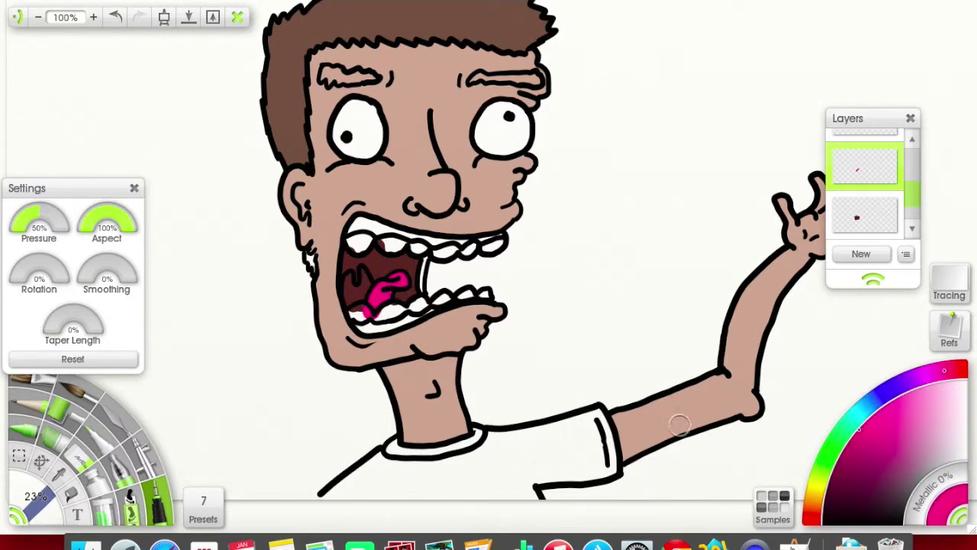
pyautogui.click(863, 254)
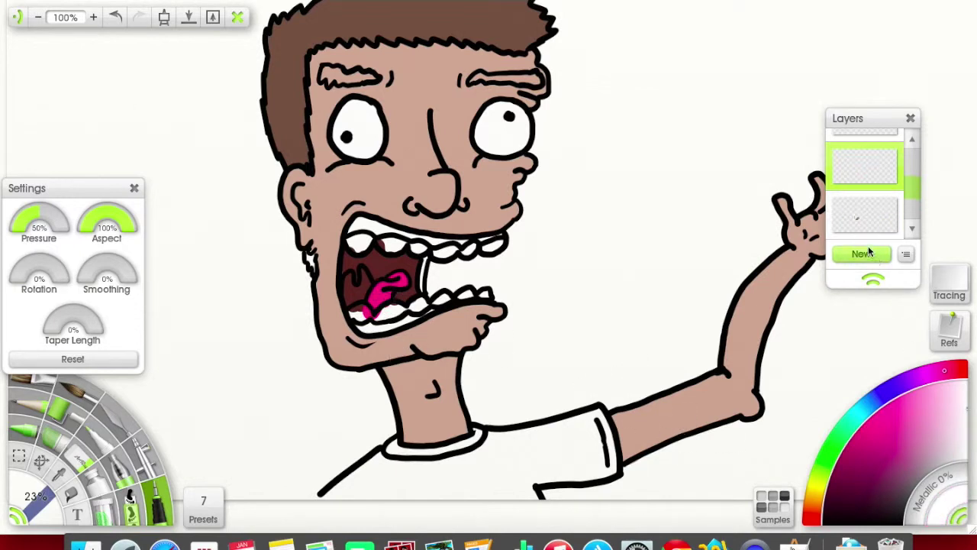
pyautogui.moveTo(359, 312)
pyautogui.mouseDown()
pyautogui.moveTo(387, 319)
pyautogui.moveTo(497, 298)
pyautogui.mouseUp()
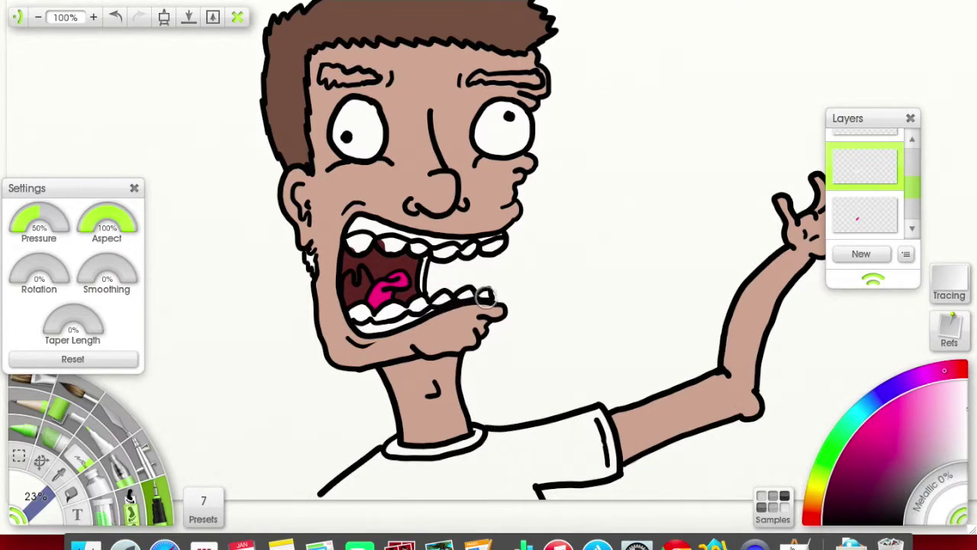
pyautogui.moveTo(365, 239)
pyautogui.mouseDown()
pyautogui.moveTo(359, 245)
pyautogui.moveTo(416, 248)
pyautogui.moveTo(382, 243)
pyautogui.moveTo(394, 239)
pyautogui.moveTo(359, 244)
pyautogui.moveTo(376, 229)
pyautogui.moveTo(443, 252)
pyautogui.moveTo(495, 246)
pyautogui.mouseUp()
# Paint a dark purple gum strip beneath the lower teeth, undoing the upper-gum blob
pyautogui.click(878, 478)
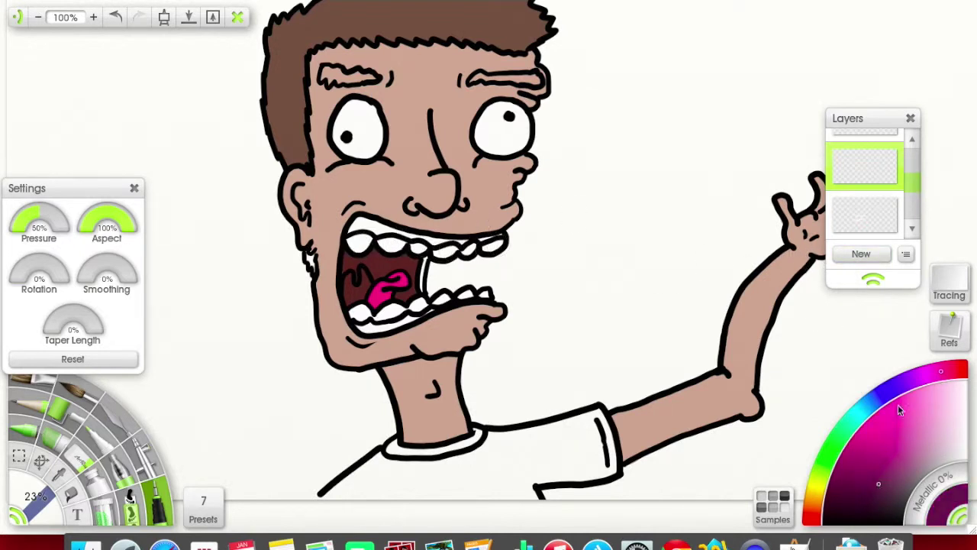
pyautogui.moveTo(356, 229)
pyautogui.mouseDown()
pyautogui.moveTo(365, 205)
pyautogui.moveTo(358, 226)
pyautogui.moveTo(421, 241)
pyautogui.moveTo(496, 236)
pyautogui.mouseUp()
pyautogui.hotkey('ctrl', 'z')
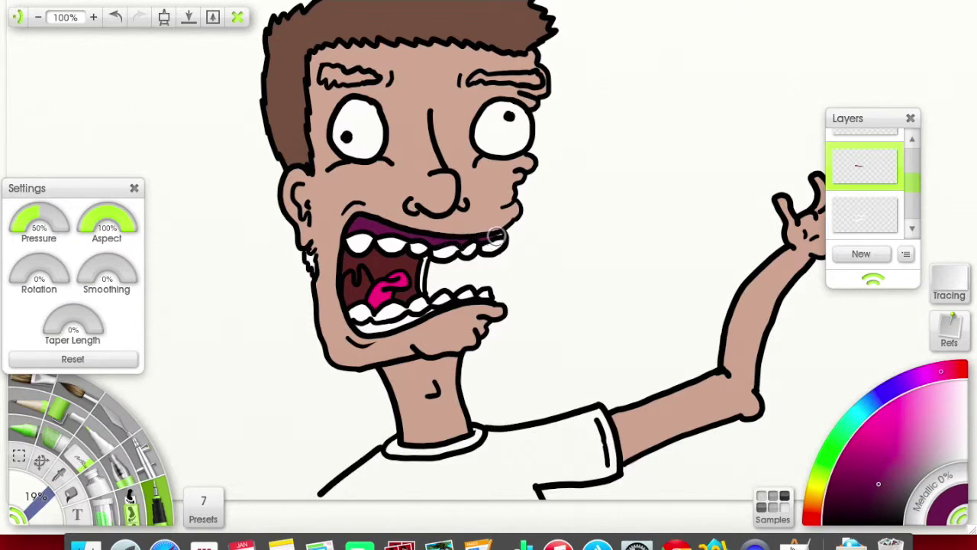
pyautogui.moveTo(359, 322)
pyautogui.mouseDown()
pyautogui.moveTo(393, 325)
pyautogui.moveTo(432, 312)
pyautogui.mouseUp()
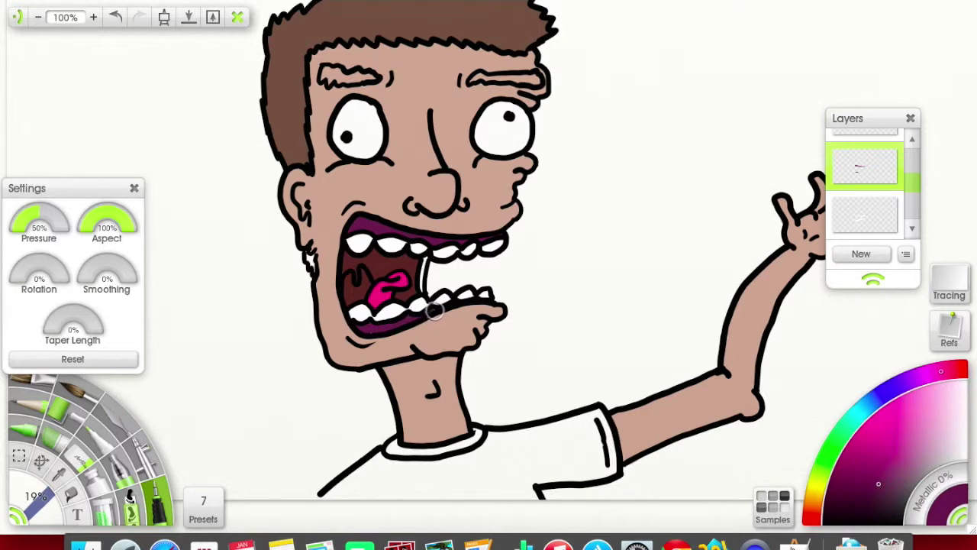
# Add a top layer and fill the throat left of the tongue with black
pyautogui.click(861, 494)
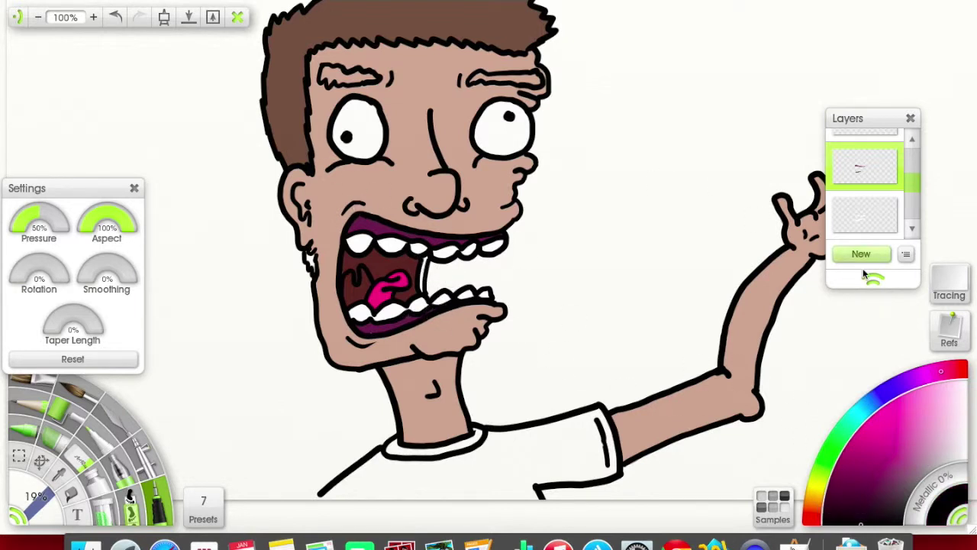
pyautogui.click(862, 254)
pyautogui.moveTo(850, 225); pyautogui.dragTo(856, 159)
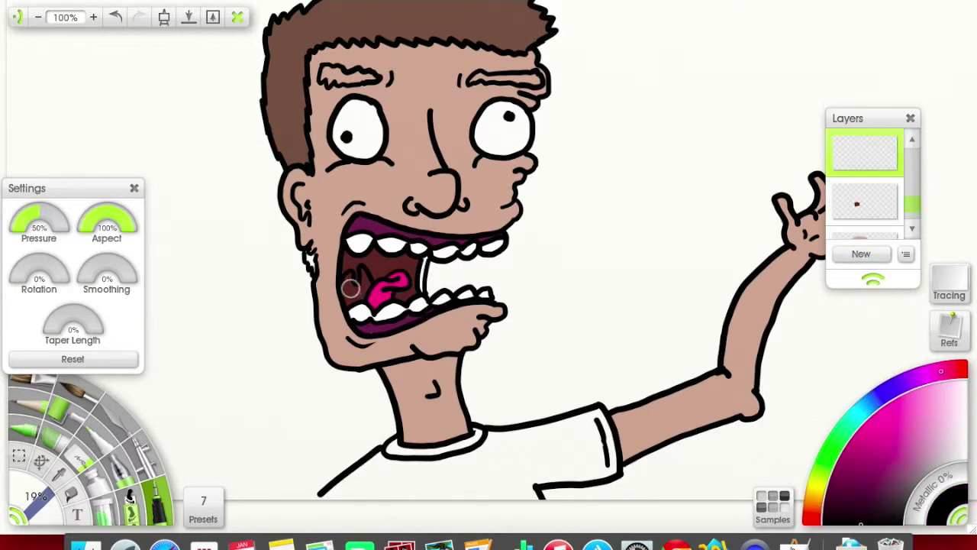
pyautogui.moveTo(349, 287)
pyautogui.mouseDown()
pyautogui.moveTo(358, 294)
pyautogui.moveTo(365, 275)
pyautogui.moveTo(368, 290)
pyautogui.mouseUp()
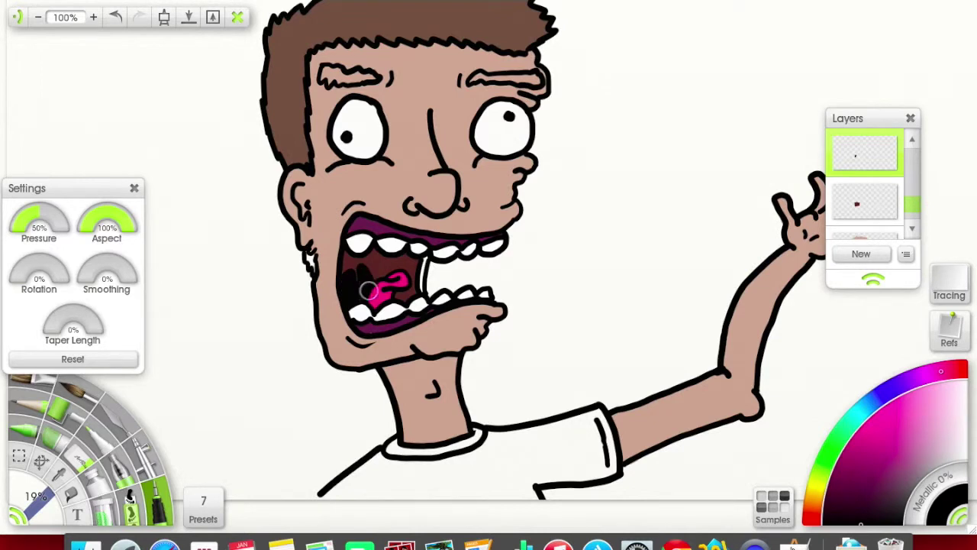
pyautogui.moveTo(864, 153)
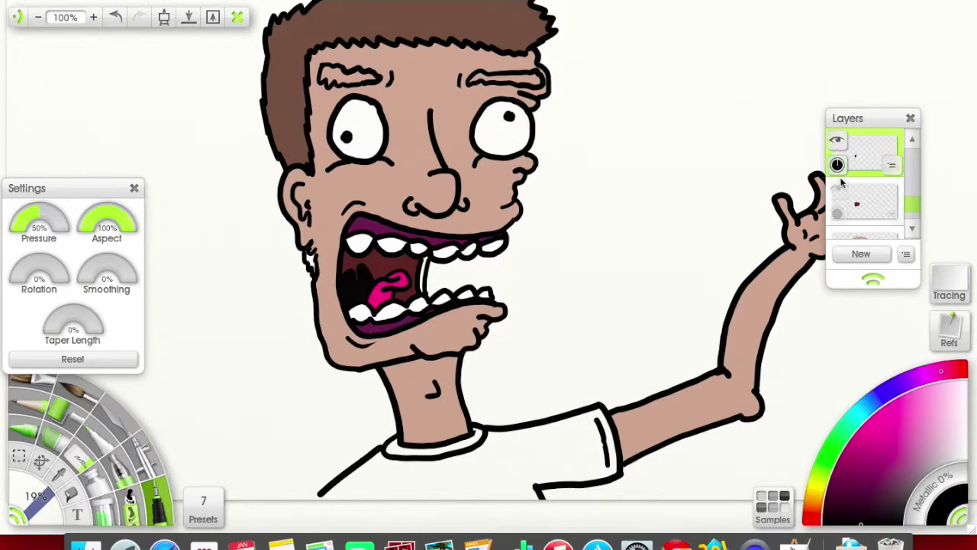
# Adjust the top layer's opacity, pick a darker brown, and place a new layer under the tongue
pyautogui.moveTo(840, 165); pyautogui.dragTo(839, 176)
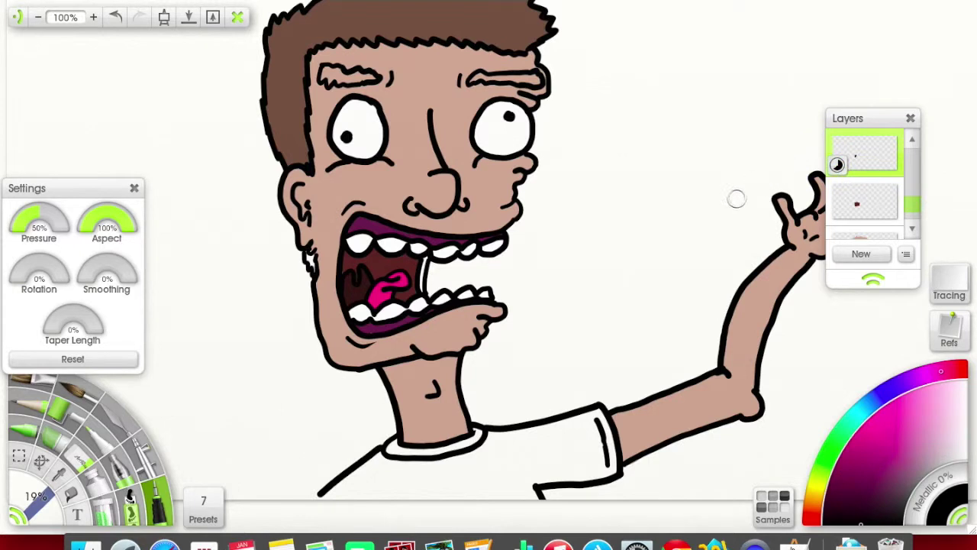
pyautogui.click(68, 461)
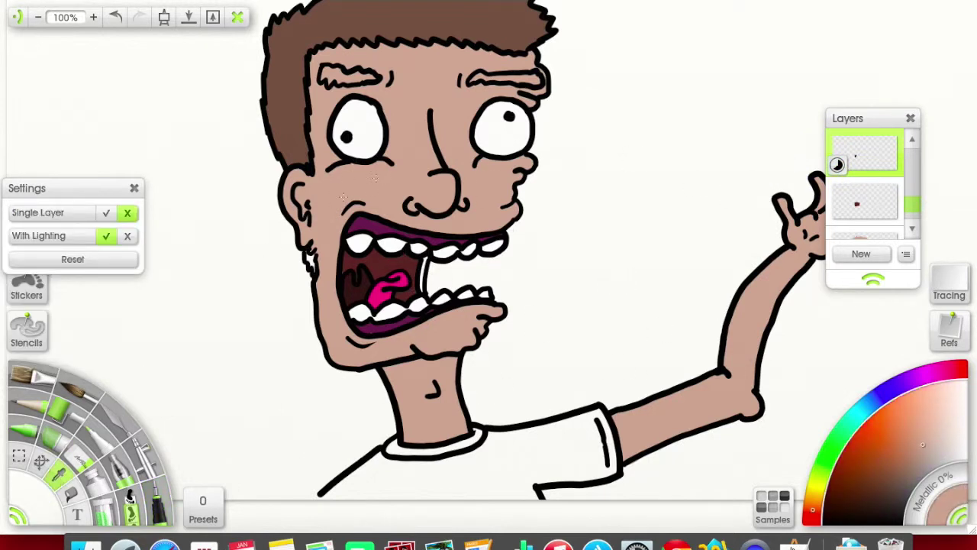
pyautogui.click(889, 479)
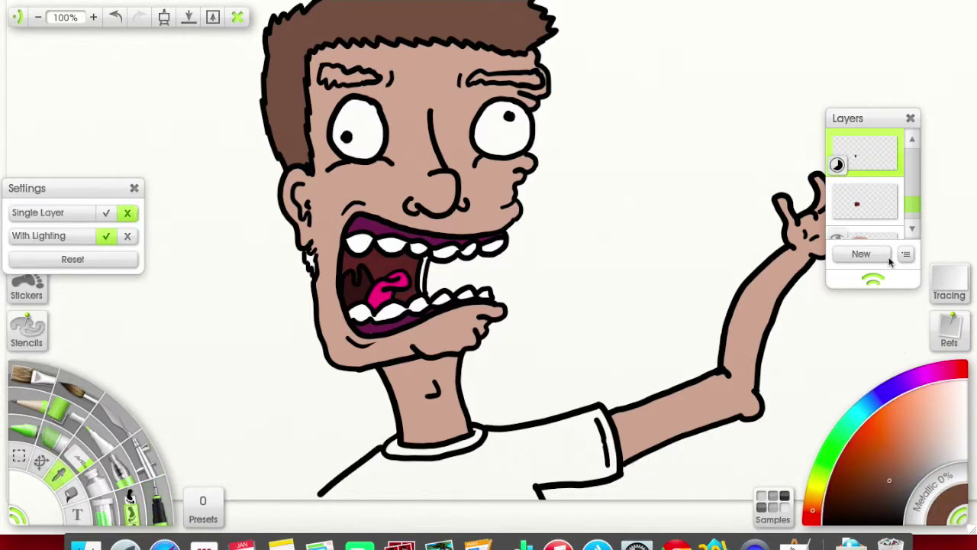
pyautogui.click(860, 254)
pyautogui.moveTo(877, 164); pyautogui.dragTo(859, 197)
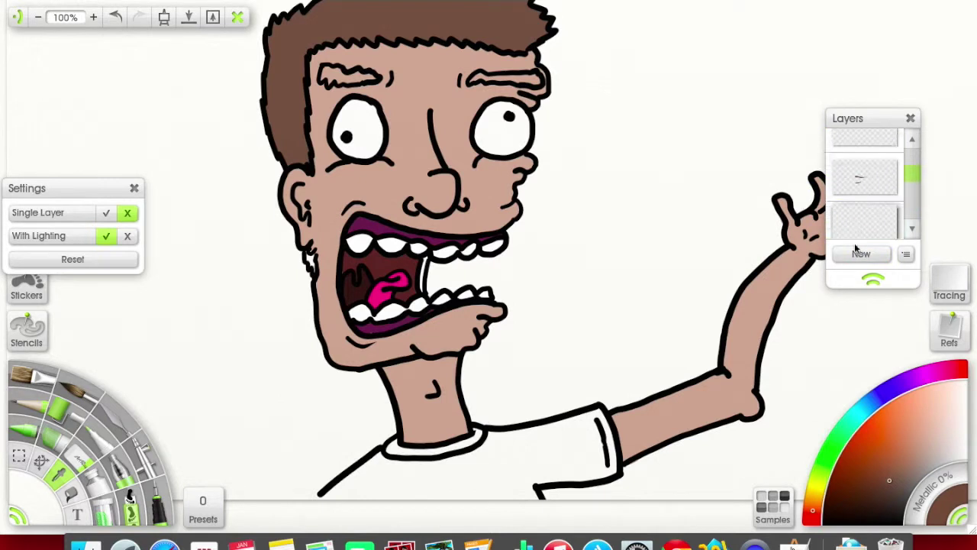
# Try a dark ink stroke inside the mouth, undo it, and return to flood fill
pyautogui.click(156, 500)
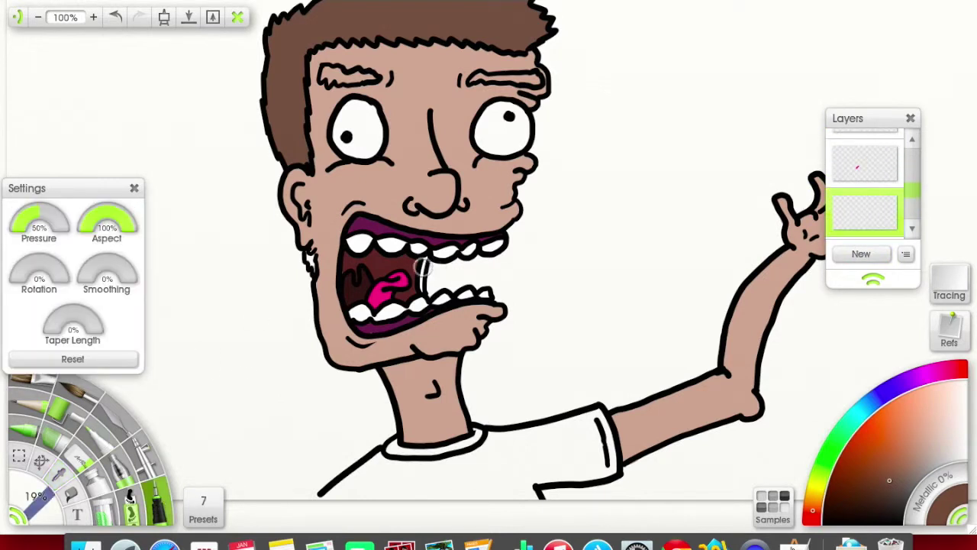
pyautogui.moveTo(422, 260); pyautogui.dragTo(424, 302)
pyautogui.hotkey('ctrl', 'z')
pyautogui.click(91, 466)
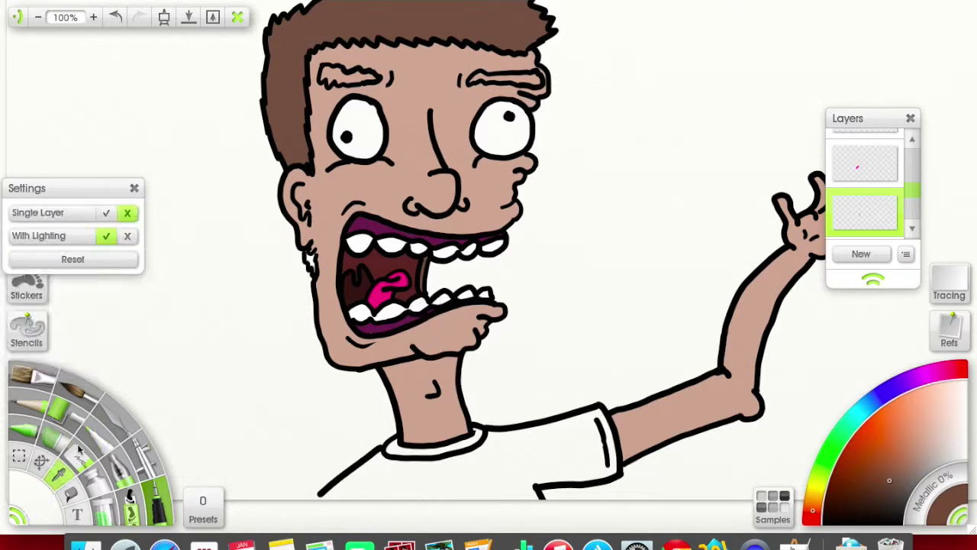
pyautogui.scroll(3, 871, 184)
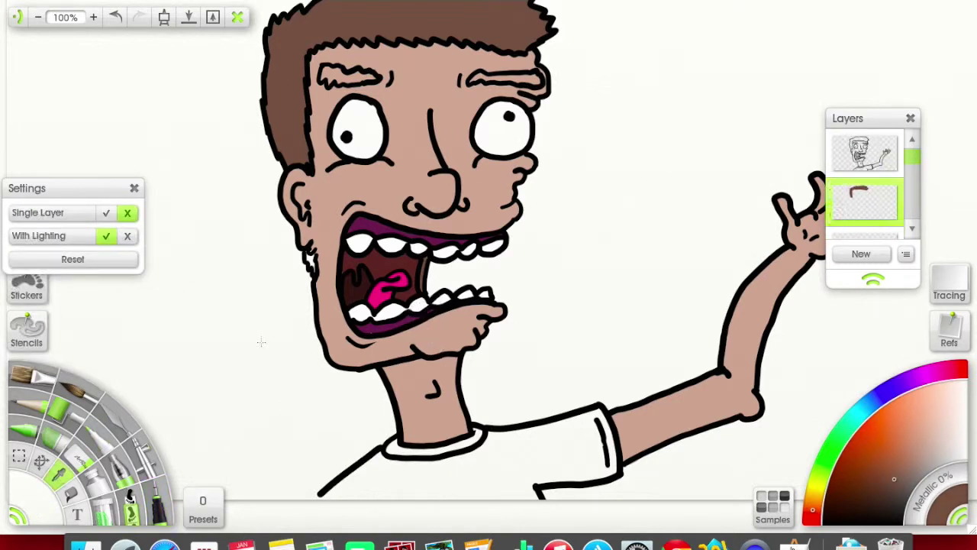
# Fill the sideburn and both eyebrows brown, then choose a teal green for the shirt
pyautogui.click(156, 500)
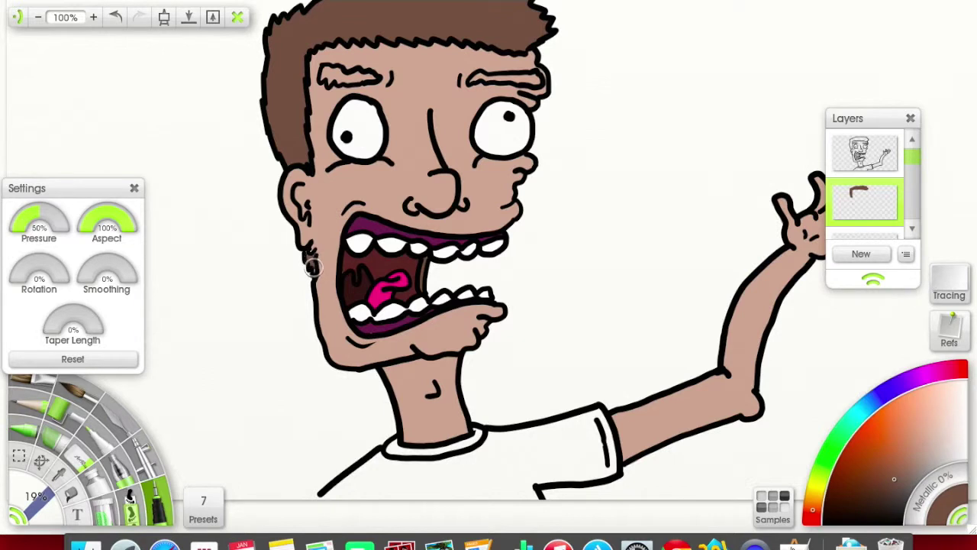
pyautogui.click(313, 266)
pyautogui.moveTo(324, 77); pyautogui.dragTo(386, 75)
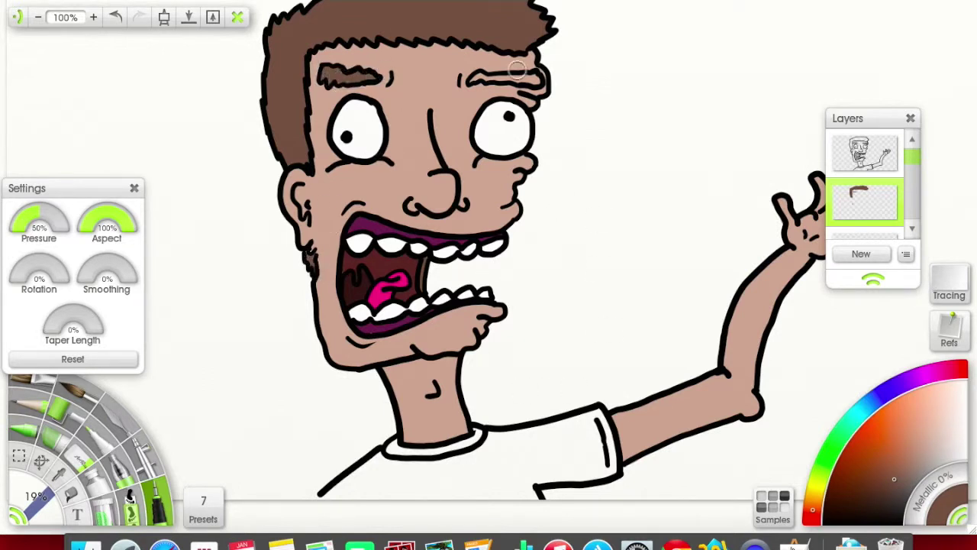
pyautogui.moveTo(468, 76); pyautogui.dragTo(536, 79)
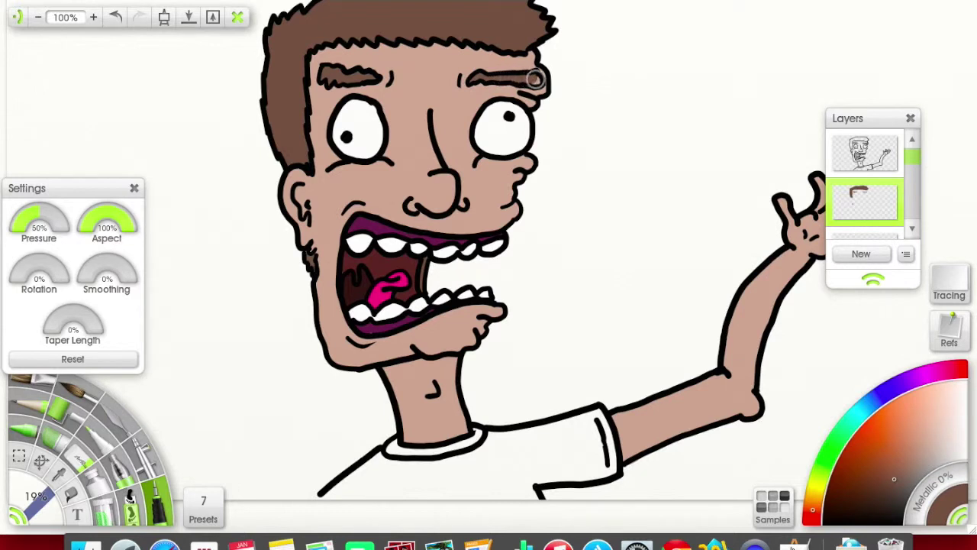
pyautogui.click(870, 398)
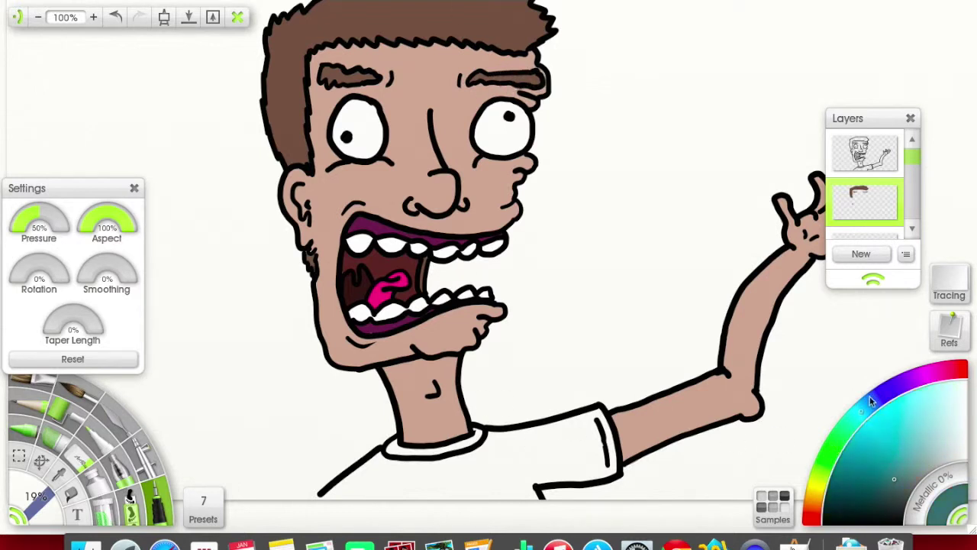
pyautogui.click(844, 424)
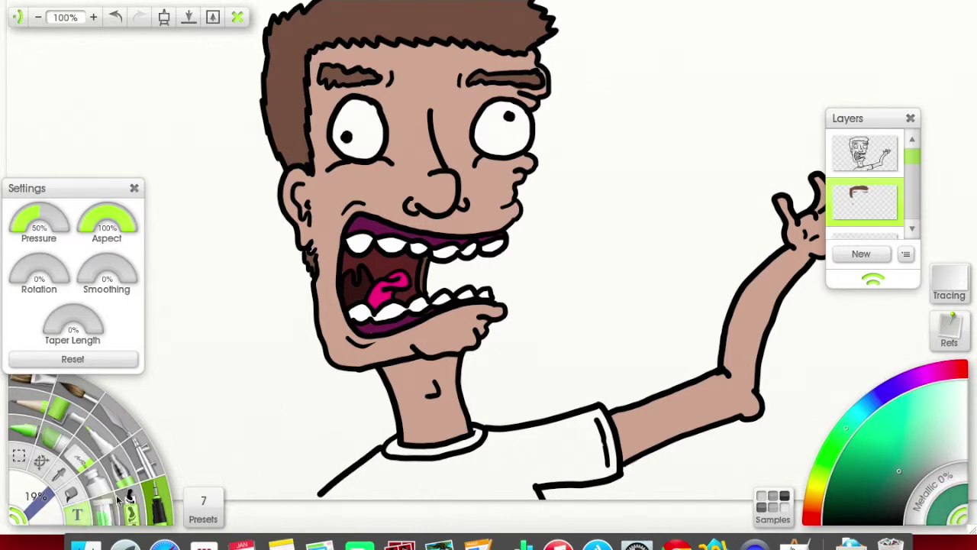
# Paint the T-shirt teal green, undoing the lighter-green collar strokes to keep it white
pyautogui.moveTo(363, 489)
pyautogui.mouseDown()
pyautogui.moveTo(328, 496)
pyautogui.moveTo(370, 475)
pyautogui.moveTo(412, 497)
pyautogui.moveTo(443, 489)
pyautogui.moveTo(472, 517)
pyautogui.moveTo(474, 458)
pyautogui.moveTo(497, 443)
pyautogui.moveTo(603, 427)
pyautogui.moveTo(607, 459)
pyautogui.moveTo(519, 478)
pyautogui.moveTo(527, 497)
pyautogui.moveTo(519, 458)
pyautogui.moveTo(584, 445)
pyautogui.moveTo(588, 431)
pyautogui.mouseUp()
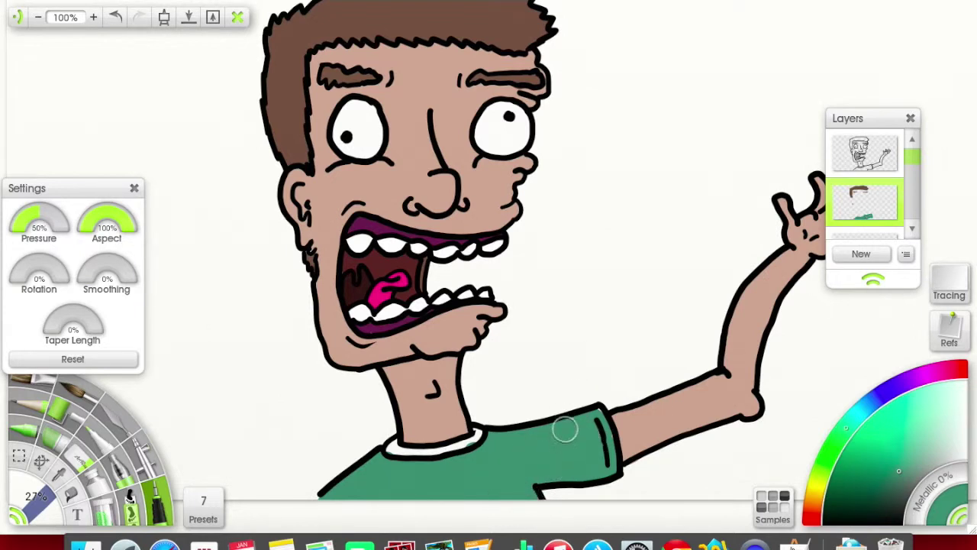
pyautogui.click(869, 417)
pyautogui.moveTo(371, 439); pyautogui.dragTo(394, 447)
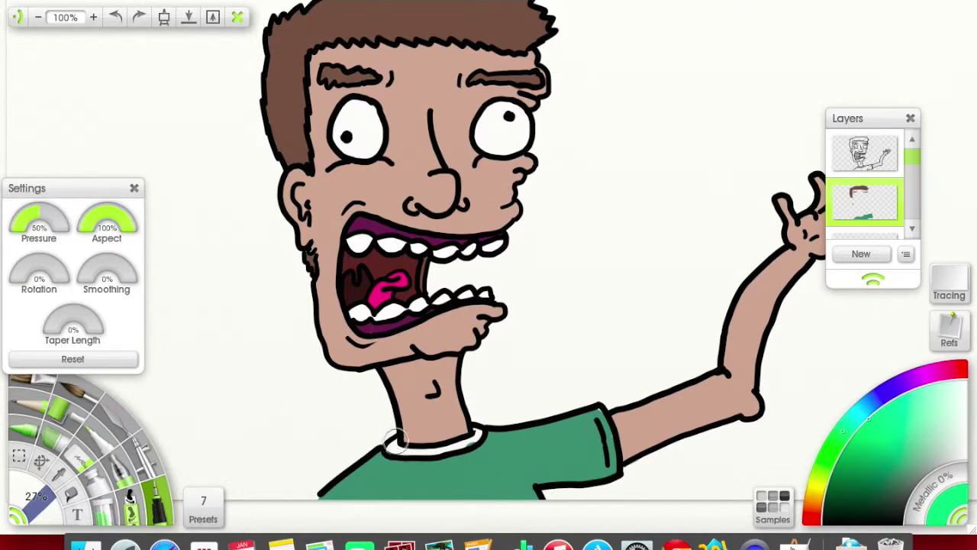
pyautogui.hotkey('ctrl', 'z')
pyautogui.scroll(-3, 89, 496)
pyautogui.moveTo(389, 452); pyautogui.dragTo(450, 451)
pyautogui.hotkey('ctrl', 'z')
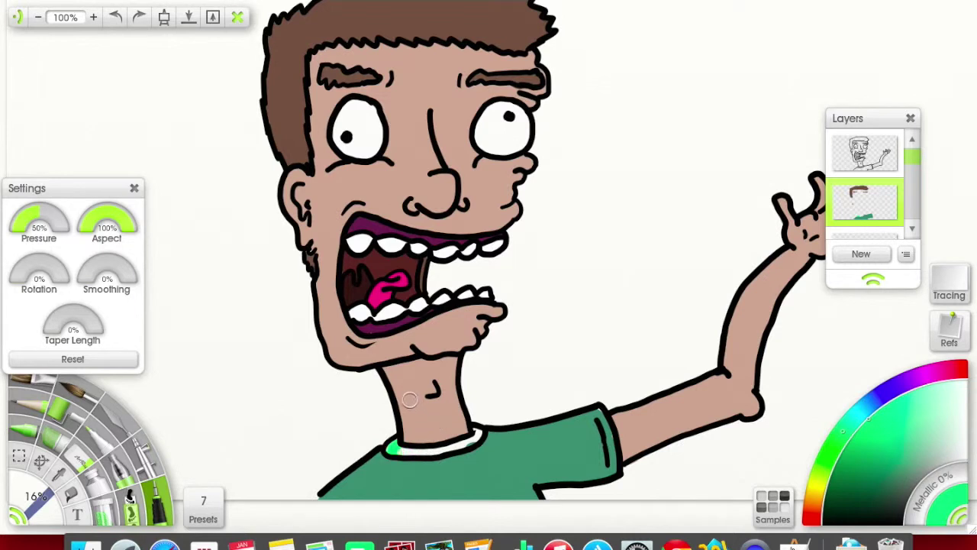
pyautogui.hotkey('ctrl', 'z')
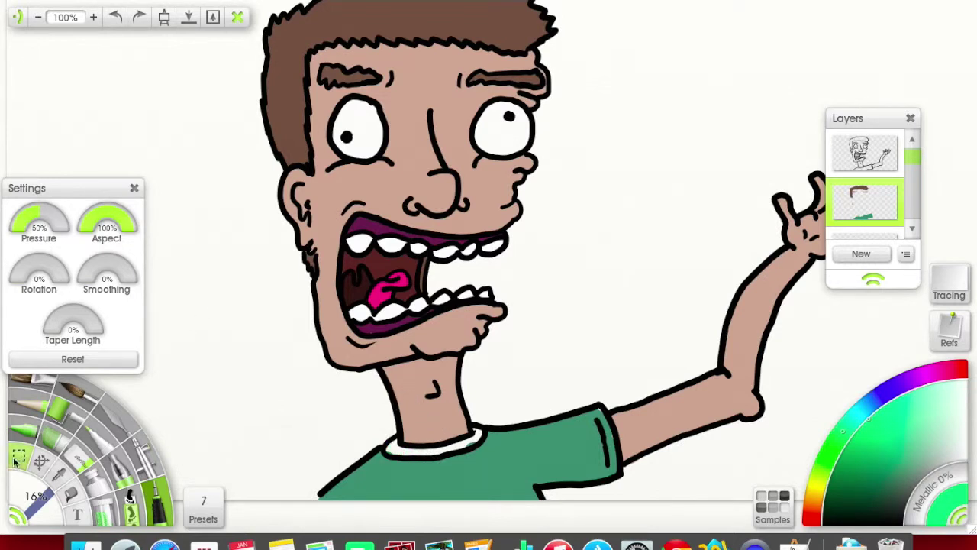
pyautogui.press('s')
# Cut the shirt fill with a rectangle selection, paste it onto a new layer, deselect, add another layer
pyautogui.moveTo(269, 397); pyautogui.dragTo(706, 500)
pyautogui.press('Delete')
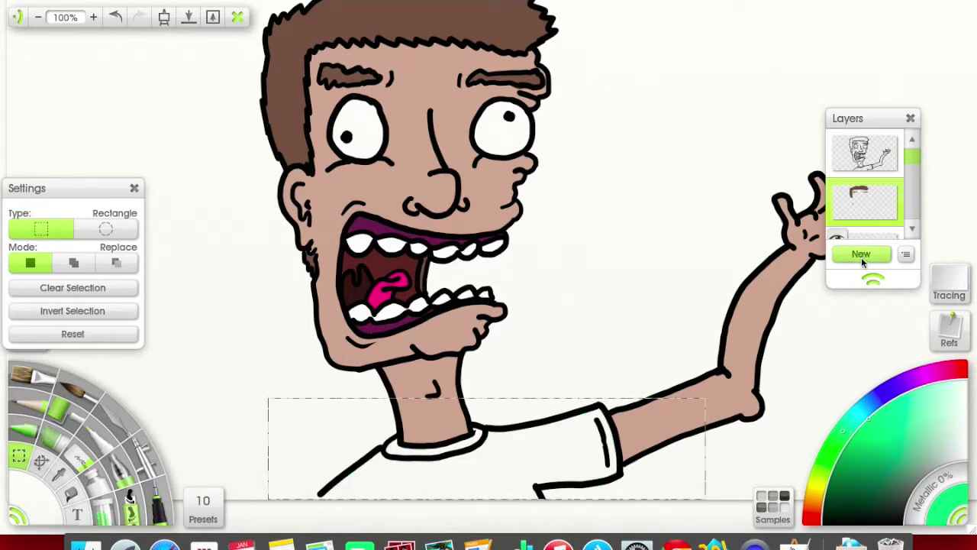
pyautogui.click(862, 254)
pyautogui.scroll(2, 855, 220)
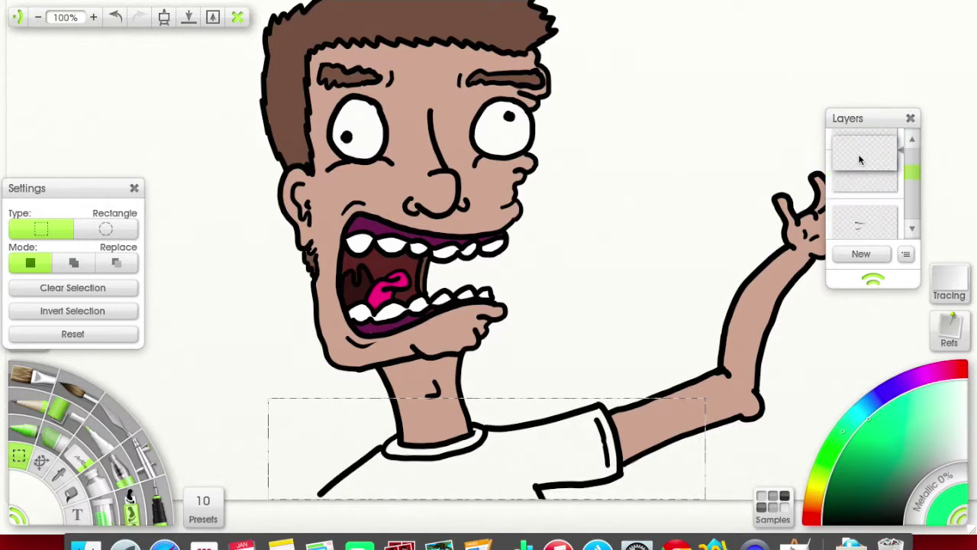
pyautogui.click(860, 202)
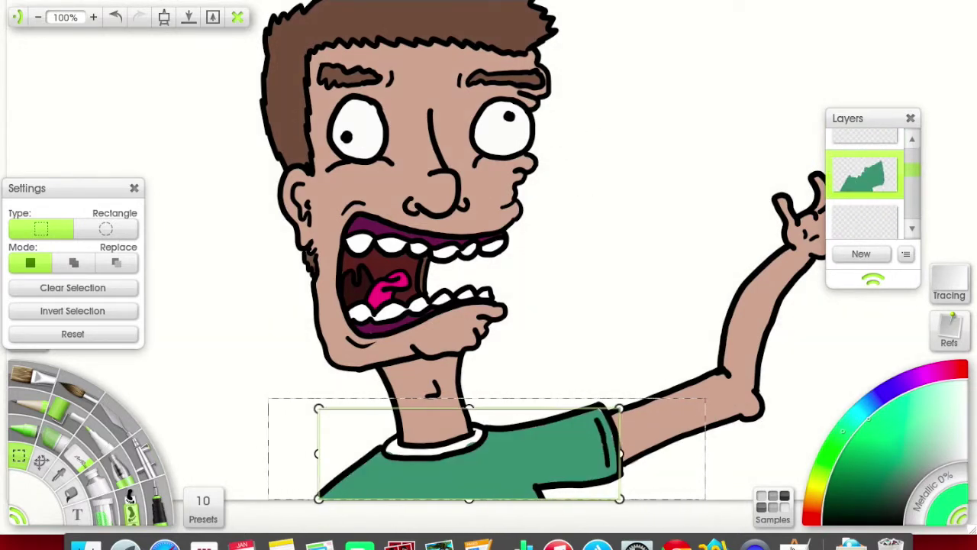
pyautogui.click(161, 211)
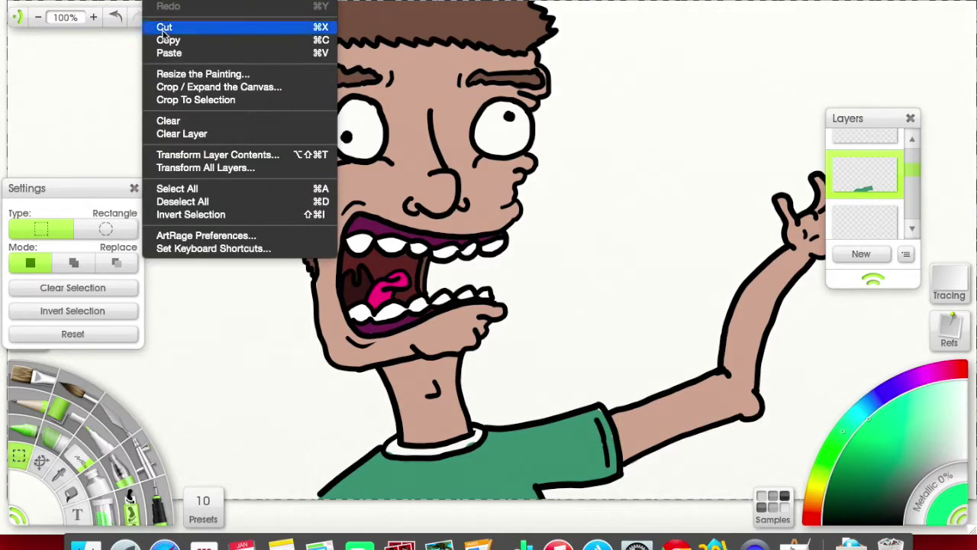
pyautogui.click(186, 187)
pyautogui.click(862, 254)
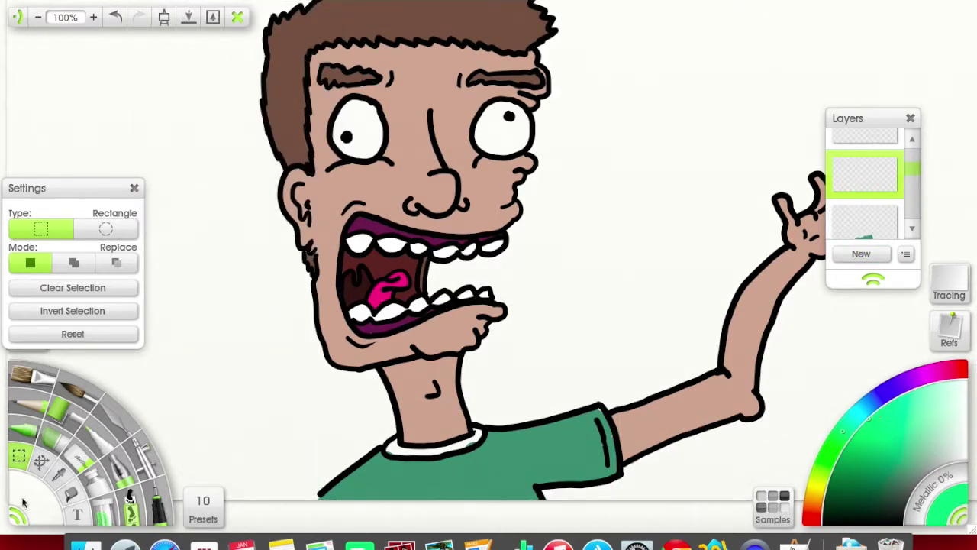
# Paint bright light green trim along the collar and sleeve hem with the Inking Pen
pyautogui.click(88, 501)
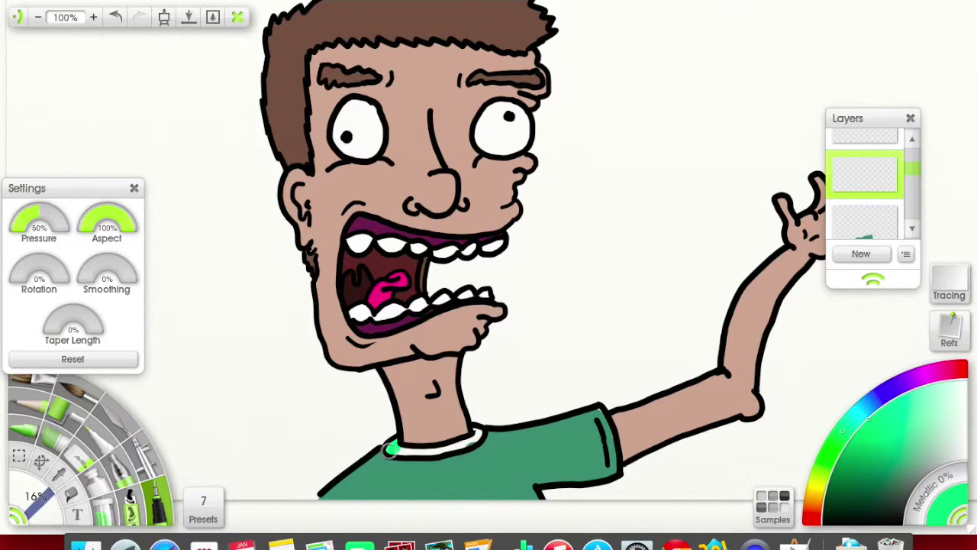
pyautogui.moveTo(389, 450); pyautogui.dragTo(480, 435)
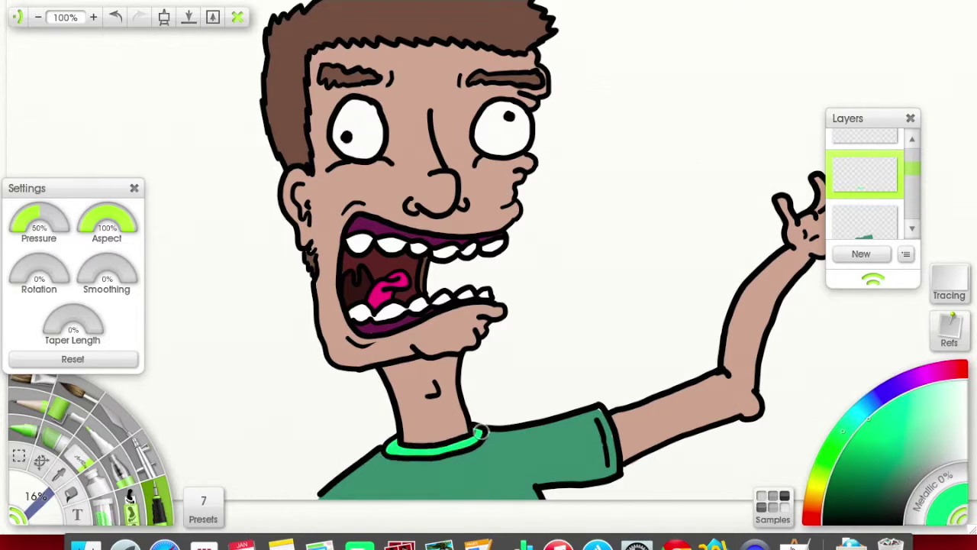
pyautogui.moveTo(602, 419); pyautogui.dragTo(613, 473)
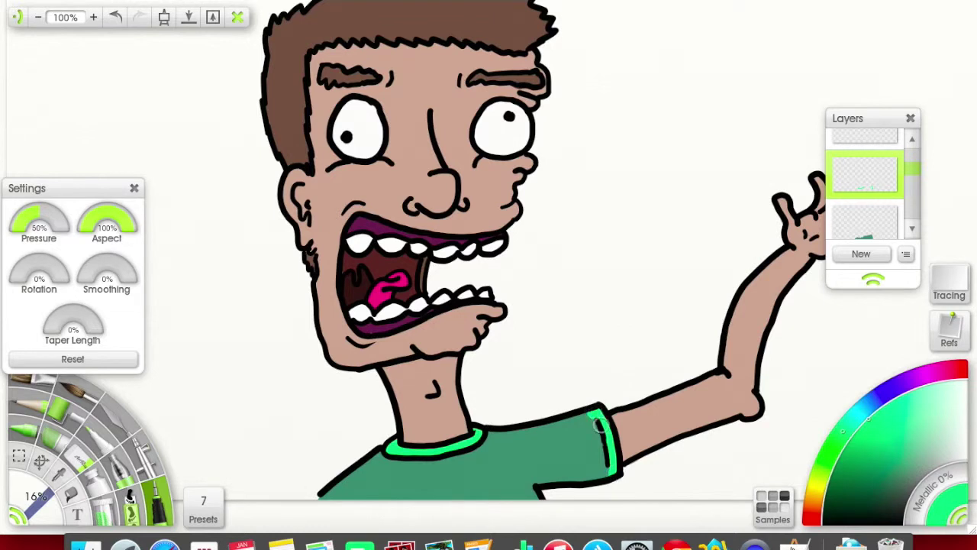
pyautogui.moveTo(599, 421); pyautogui.dragTo(594, 406)
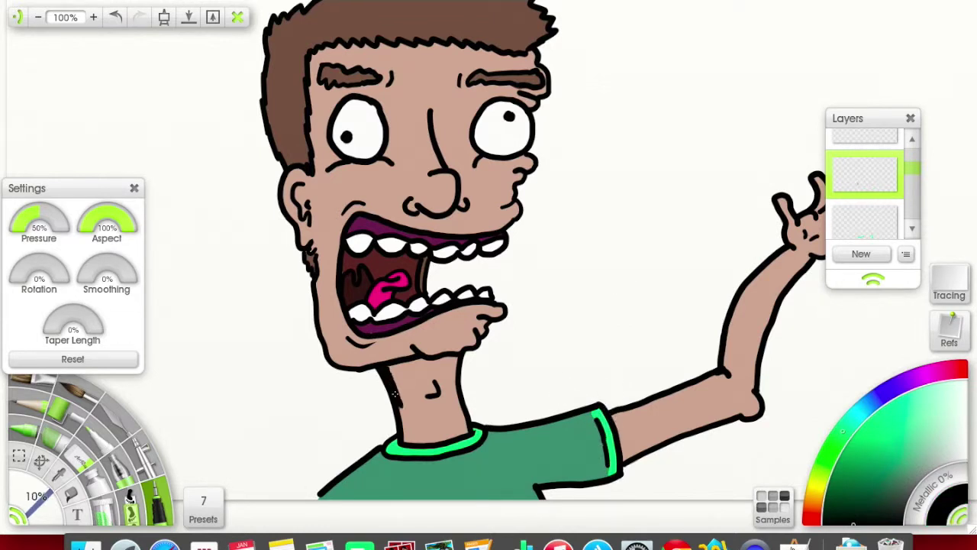
pyautogui.moveTo(865, 175)
pyautogui.click(838, 188)
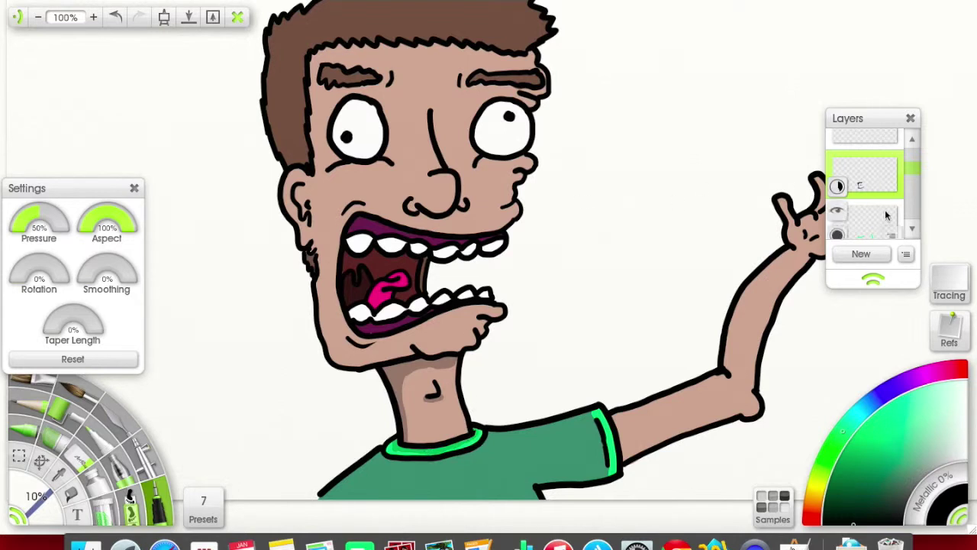
pyautogui.scroll(3, 868, 180)
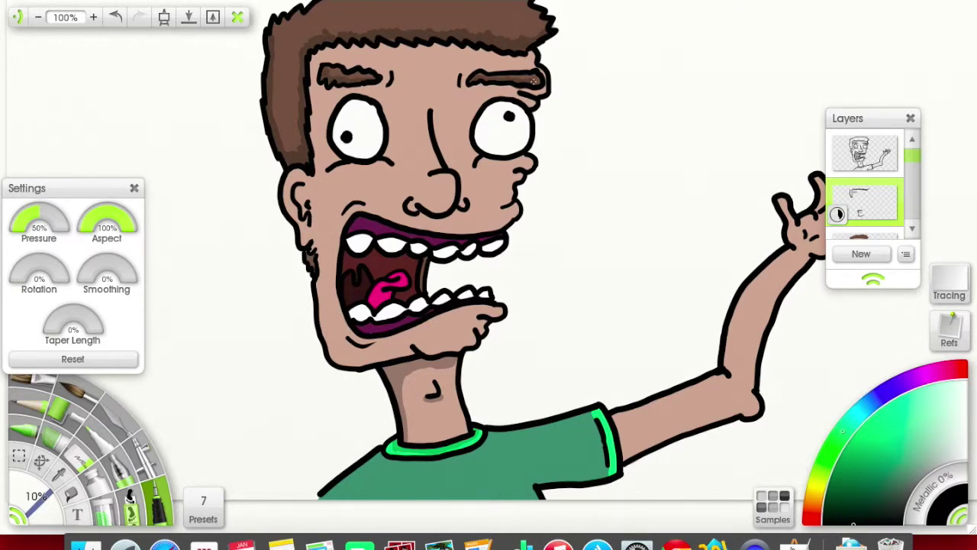
# Undo the dark stroke on the right eyebrow
pyautogui.hotkey('ctrl', 'z')
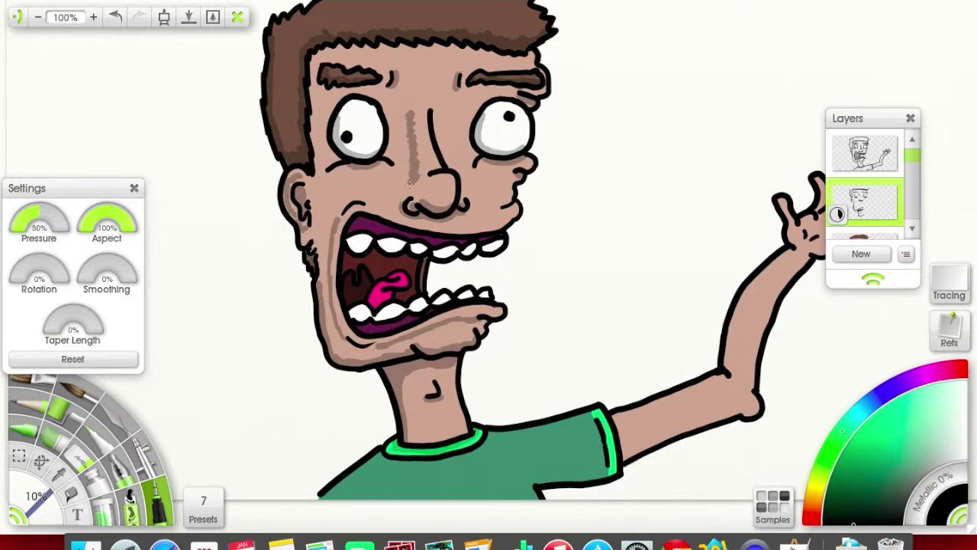
# Fill the sleeve-to-arm and elbow gaps, and shade the shirt bottom and collar dark green
pyautogui.moveTo(616, 416)
pyautogui.mouseDown()
pyautogui.moveTo(631, 450)
pyautogui.moveTo(729, 416)
pyautogui.mouseUp()
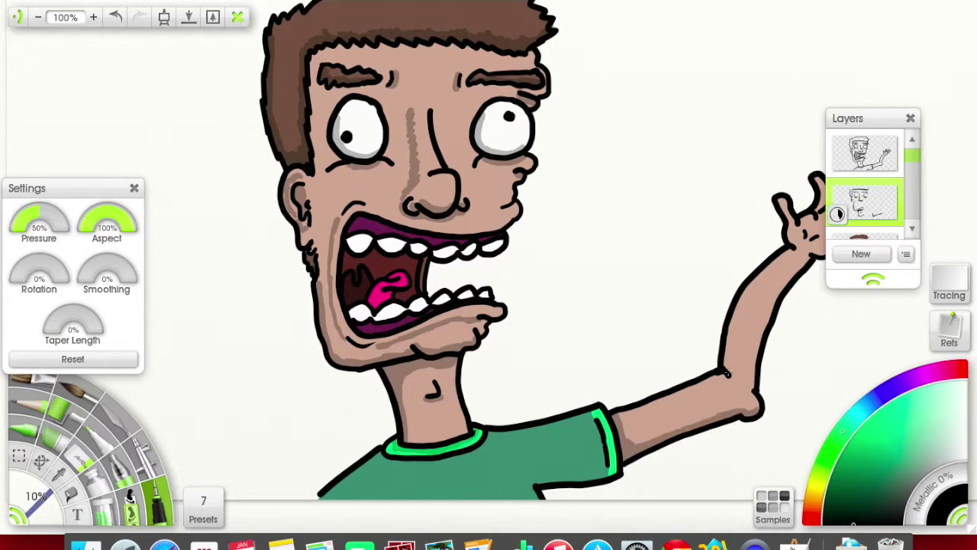
pyautogui.moveTo(729, 336); pyautogui.dragTo(729, 353)
pyautogui.moveTo(730, 314); pyautogui.dragTo(730, 368)
pyautogui.moveTo(526, 480); pyautogui.dragTo(594, 476)
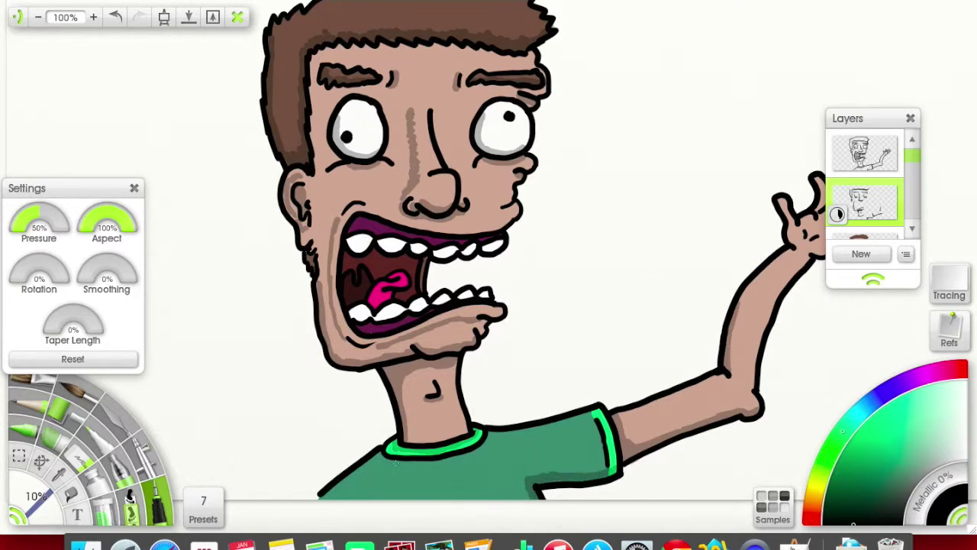
pyautogui.moveTo(382, 460); pyautogui.dragTo(469, 450)
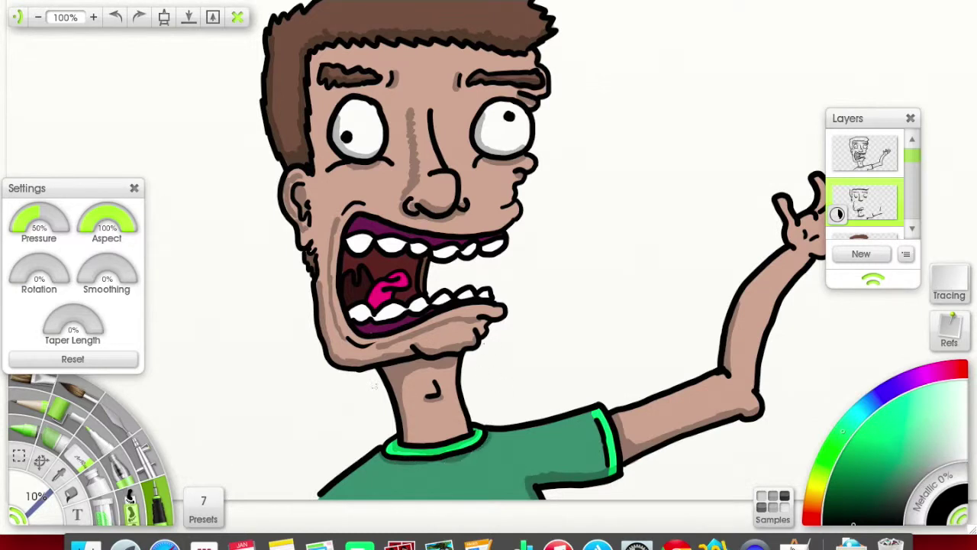
# Darken the mouth corner and lower-teeth gaps, paint the lower gum purple, and pan to the hand
pyautogui.click(349, 244)
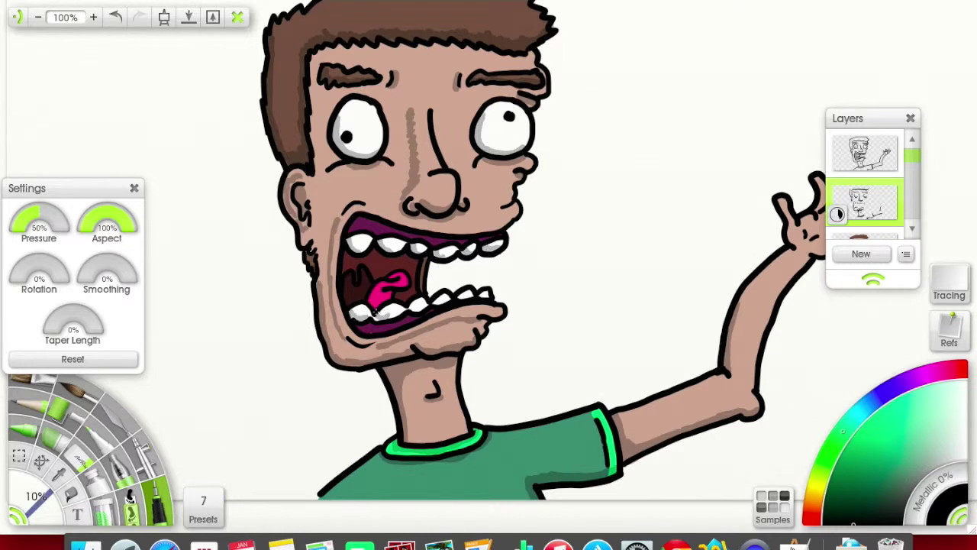
pyautogui.moveTo(397, 311); pyautogui.dragTo(419, 304)
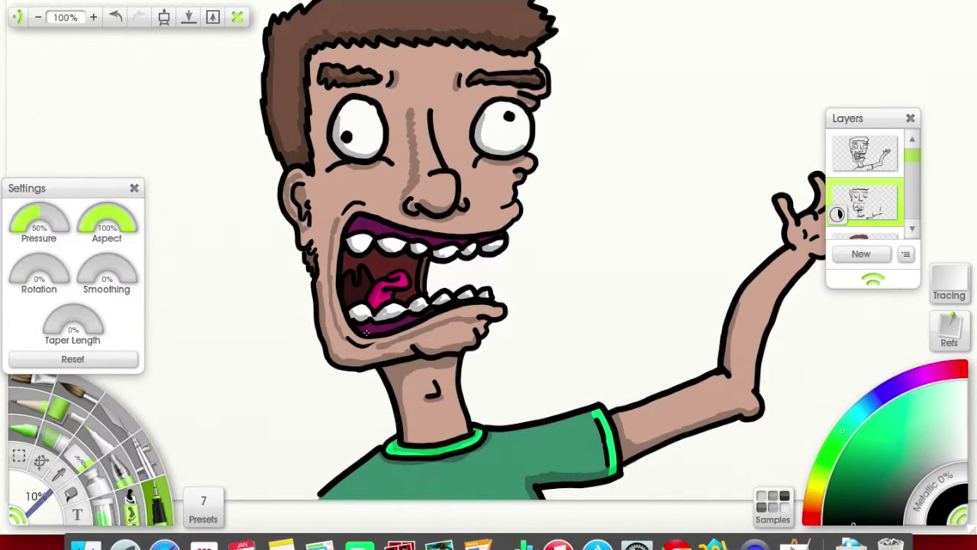
pyautogui.moveTo(366, 333); pyautogui.dragTo(411, 319)
pyautogui.moveTo(794, 230)
pyautogui.mouseDown()
pyautogui.moveTo(424, 260)
pyautogui.moveTo(391, 283)
pyautogui.mouseUp()
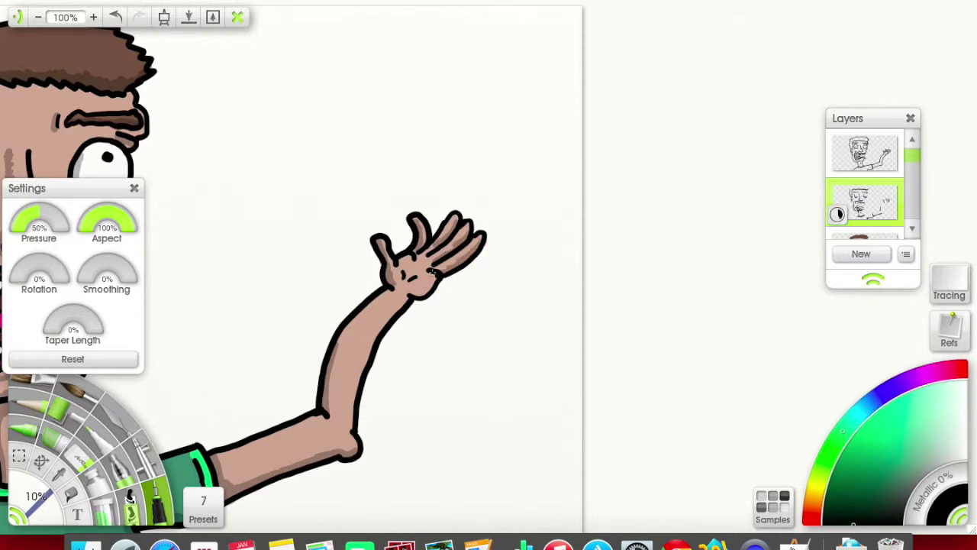
# Add a short dark stroke at the wrist and preview with the interface hidden
pyautogui.moveTo(410, 290); pyautogui.dragTo(349, 428)
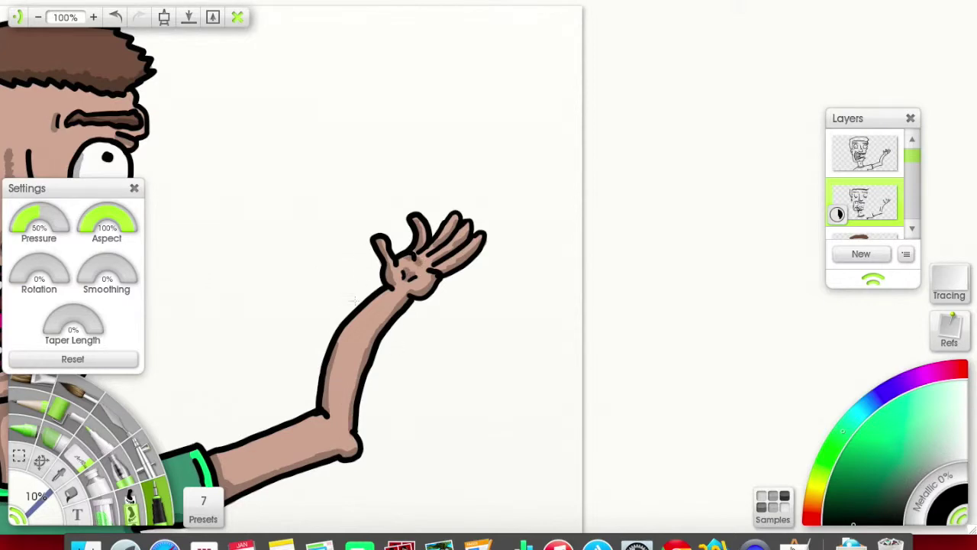
pyautogui.press('Tab')
pyautogui.press('Return')
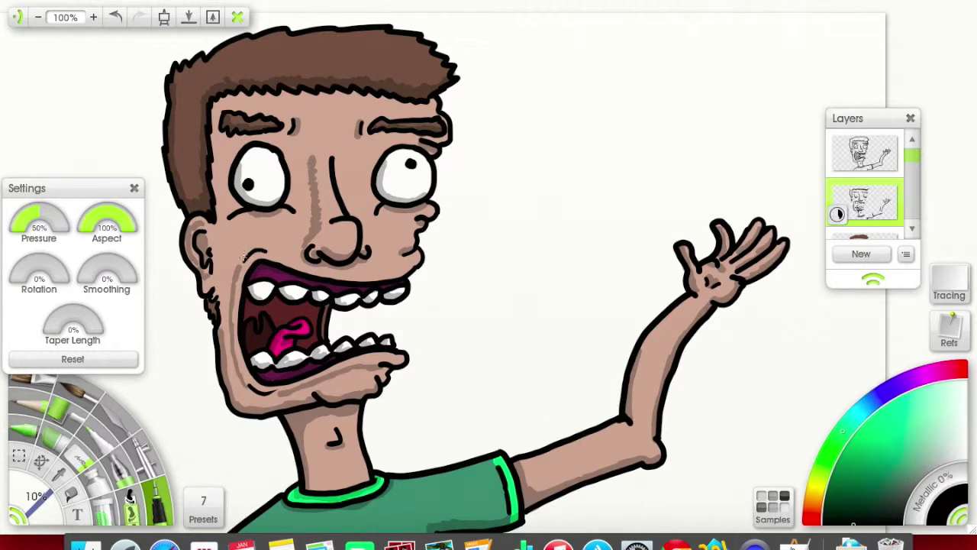
# Darken the jaw line, preview again, zoom out to 50%, and pick purple
pyautogui.moveTo(255, 391); pyautogui.dragTo(263, 382)
pyautogui.press('Tab')
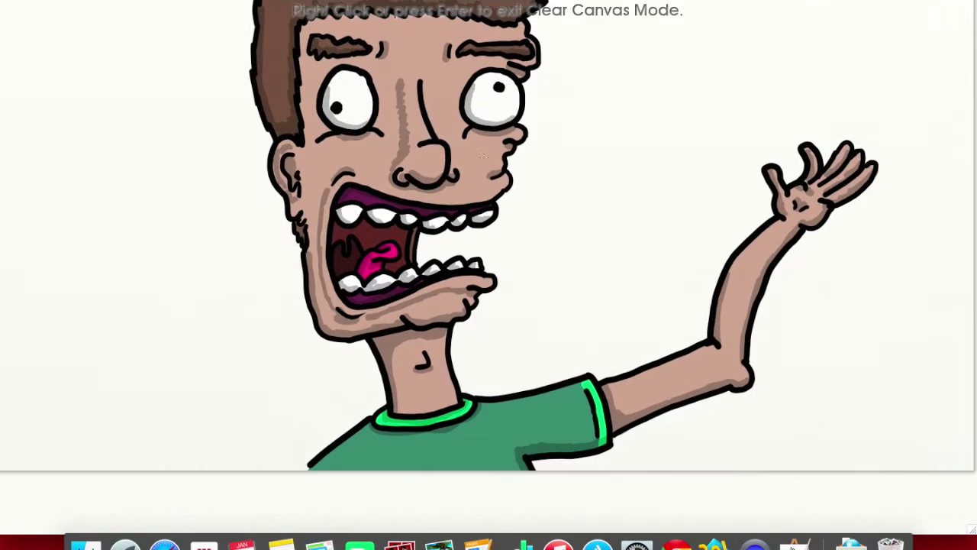
pyautogui.moveTo(428, 272); pyautogui.dragTo(489, 272)
pyautogui.press('Return')
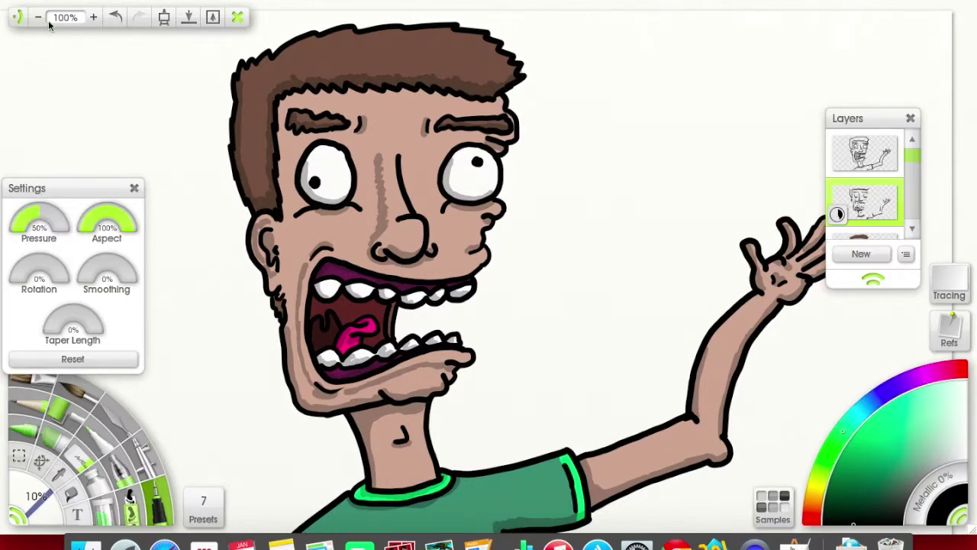
pyautogui.click(43, 19)
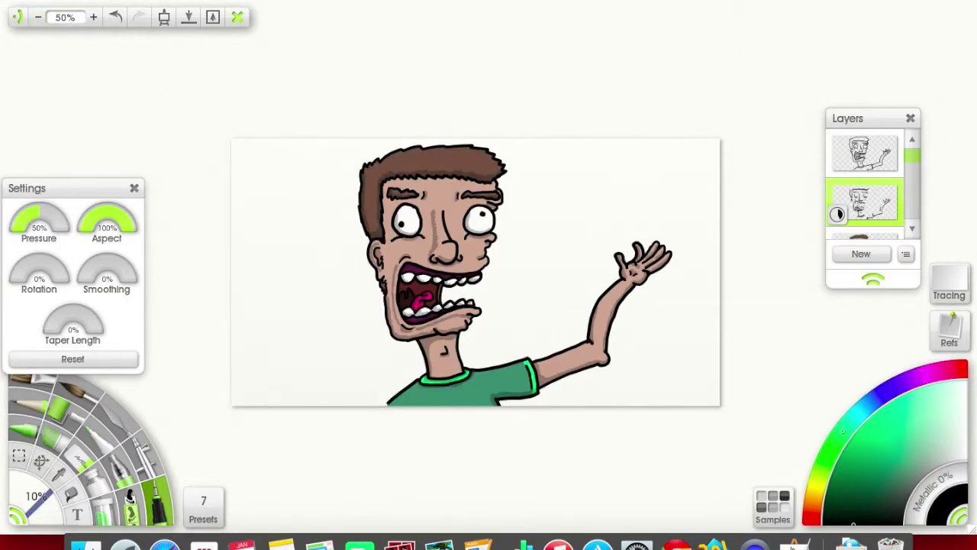
pyautogui.click(918, 384)
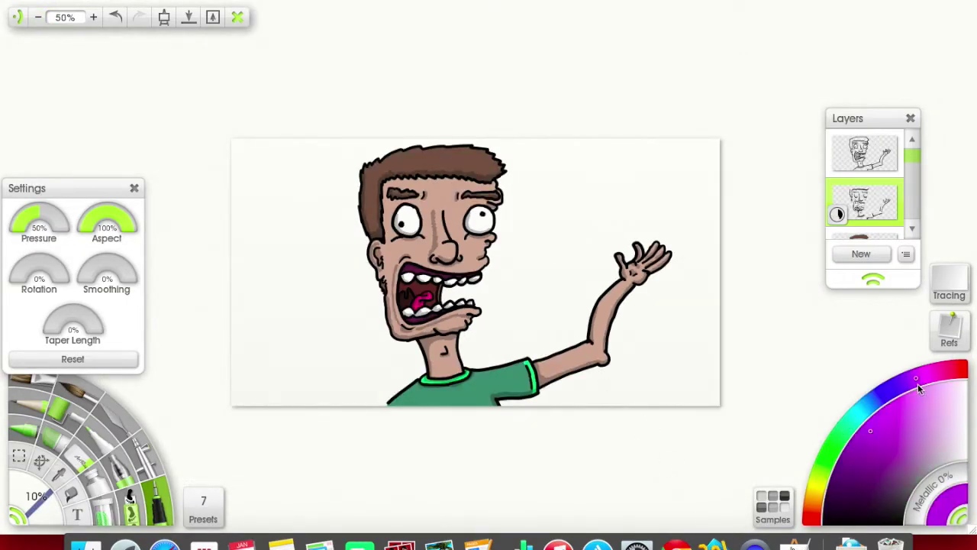
# Fill a new bottom layer with dull purple as the background
pyautogui.click(914, 477)
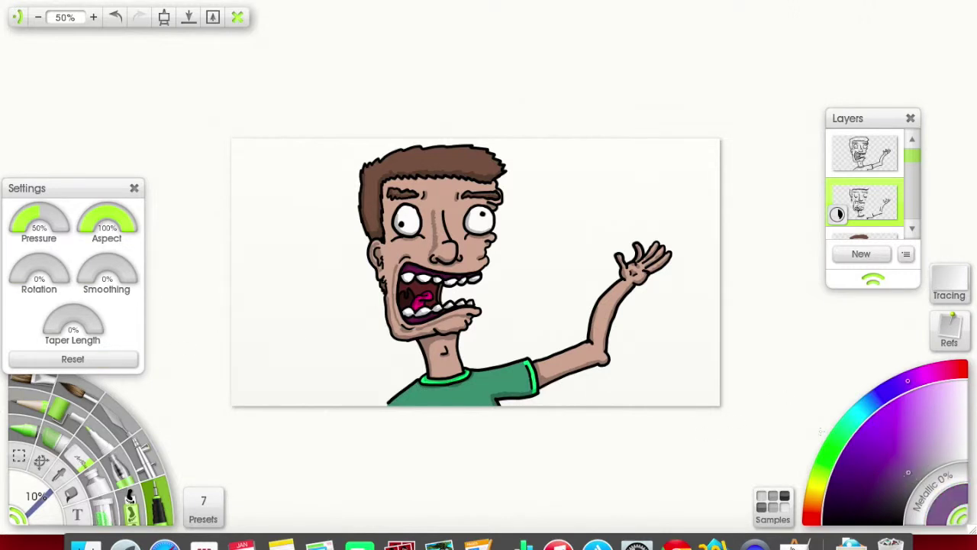
pyautogui.click(69, 496)
pyautogui.click(327, 345)
pyautogui.hotkey('ctrl', 'z')
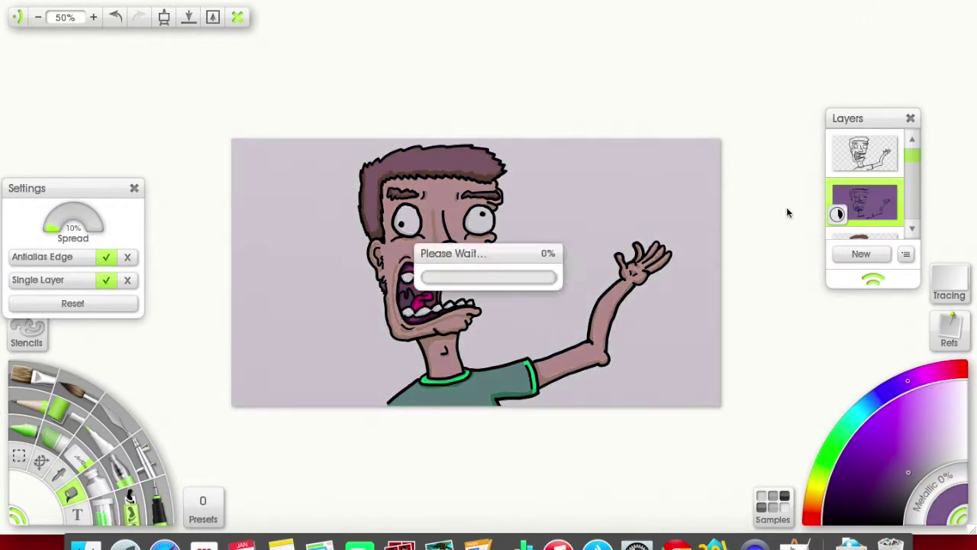
pyautogui.click(861, 253)
pyautogui.click(865, 218)
pyautogui.click(320, 307)
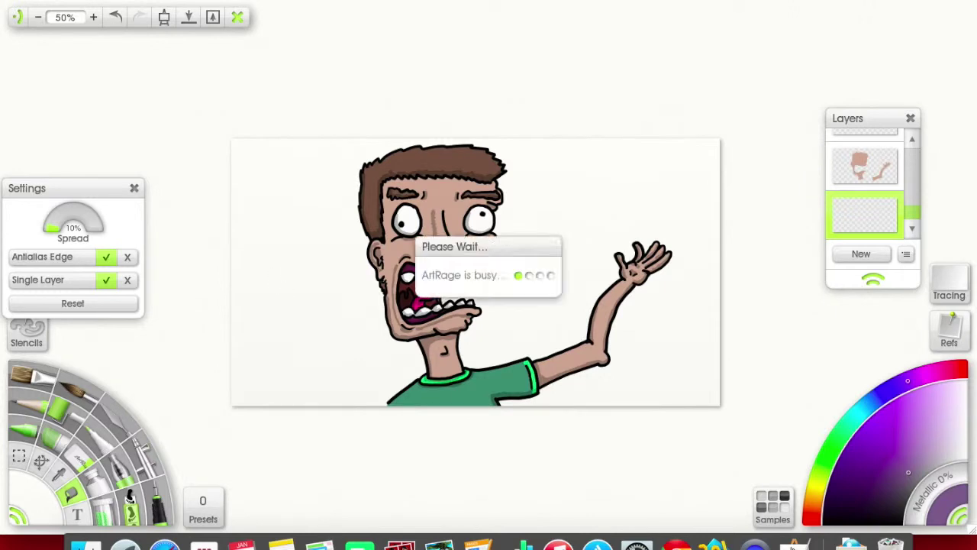
# Zoom in on the mouth and repaint the three purple-tinted upper teeth white
pyautogui.click(93, 17)
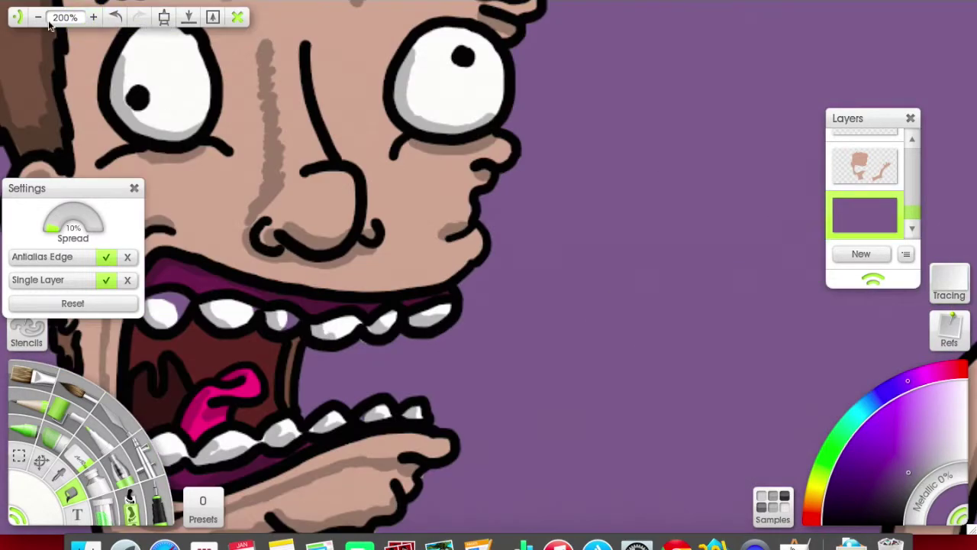
pyautogui.click(38, 17)
pyautogui.scroll(3, 865, 206)
pyautogui.scroll(2, 865, 206)
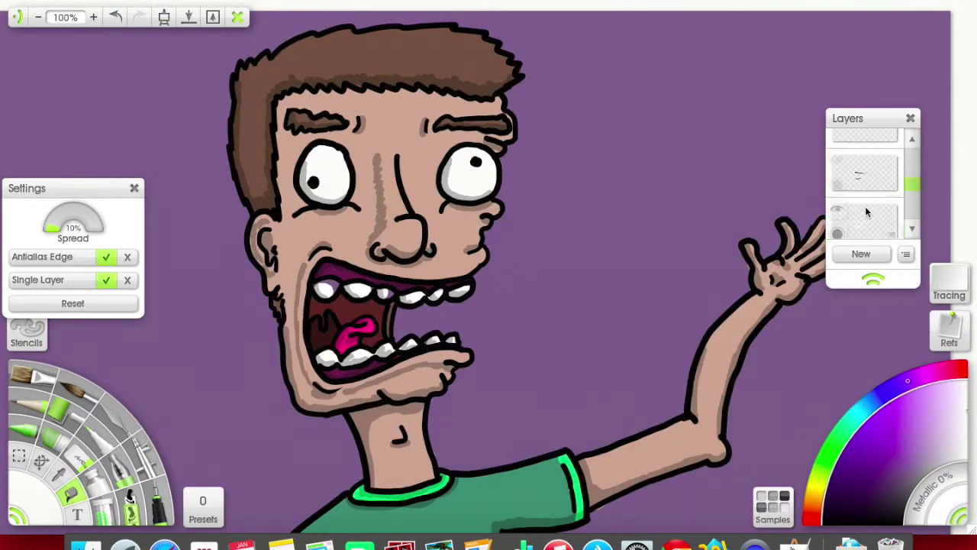
pyautogui.scroll(2, 366, 306)
pyautogui.scroll(2, 366, 305)
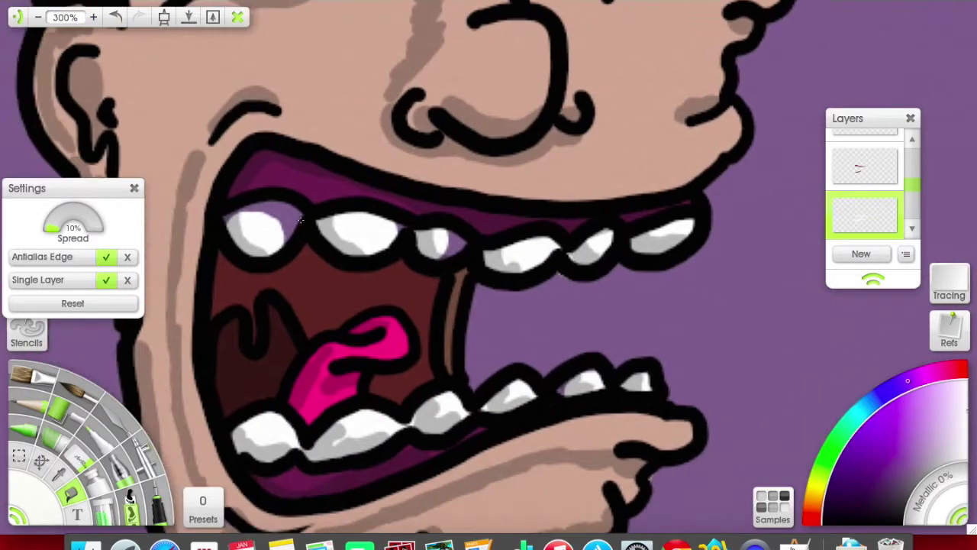
pyautogui.click(157, 503)
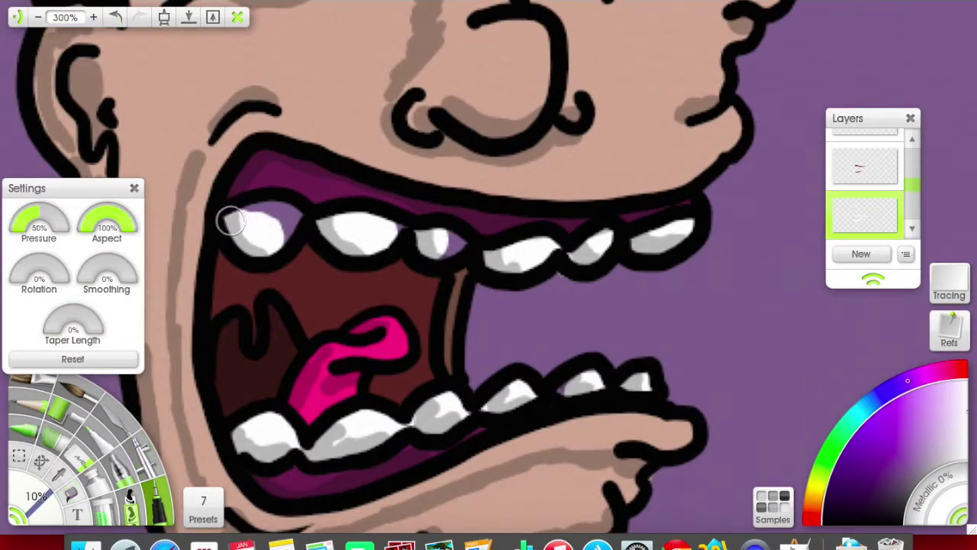
pyautogui.moveTo(237, 226); pyautogui.dragTo(282, 241)
pyautogui.moveTo(428, 238); pyautogui.dragTo(462, 246)
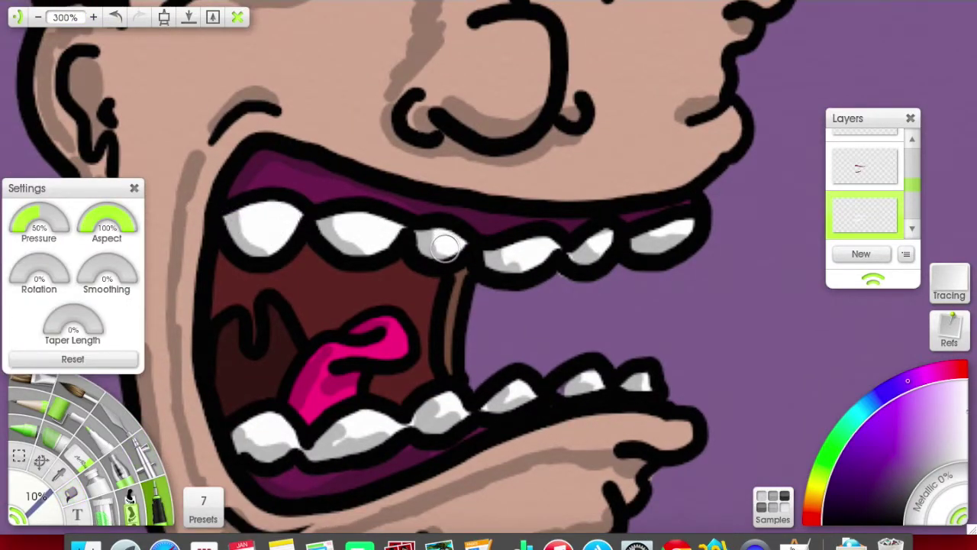
pyautogui.moveTo(685, 233); pyautogui.dragTo(664, 241)
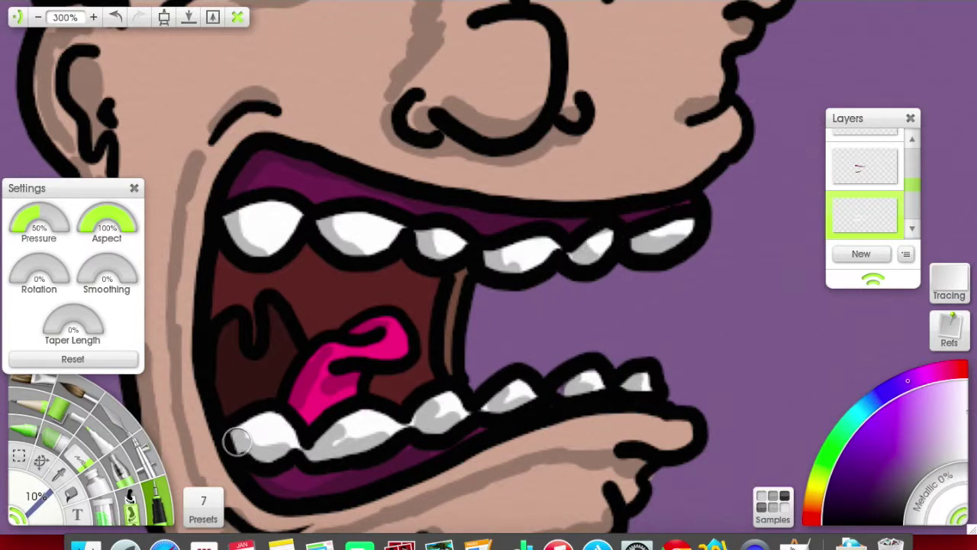
pyautogui.click(38, 17)
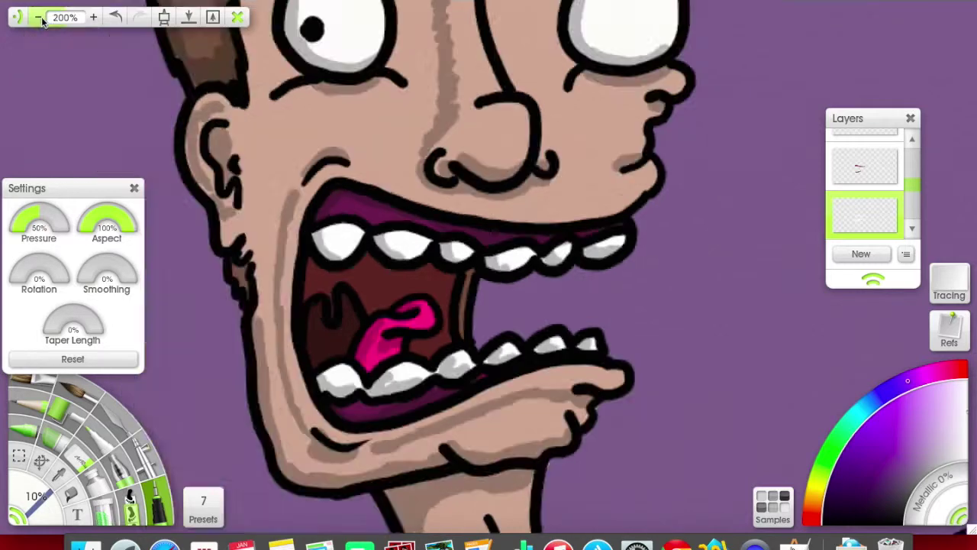
# Add a new layer, delete the extra one, and select the lower empty layer
pyautogui.click(93, 17)
pyautogui.click(913, 228)
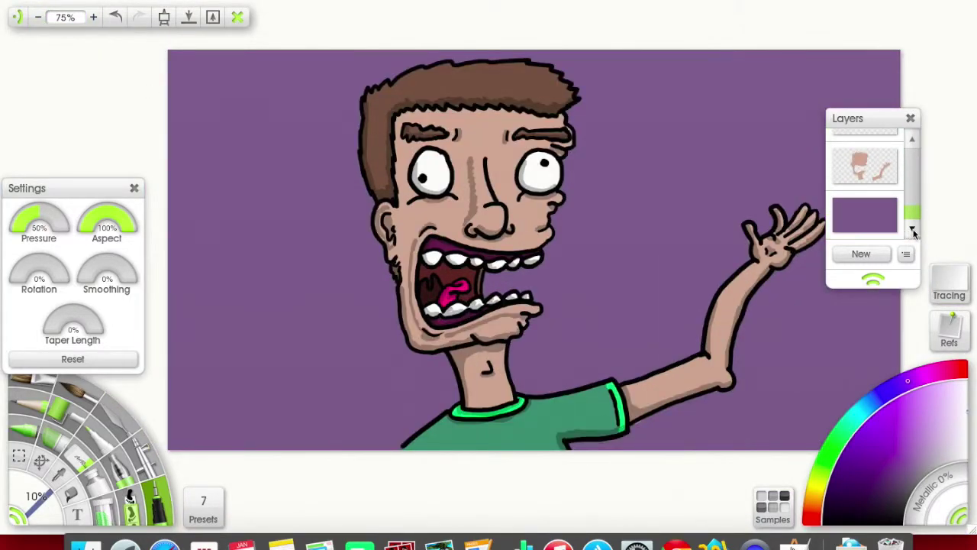
pyautogui.click(861, 254)
pyautogui.click(890, 165)
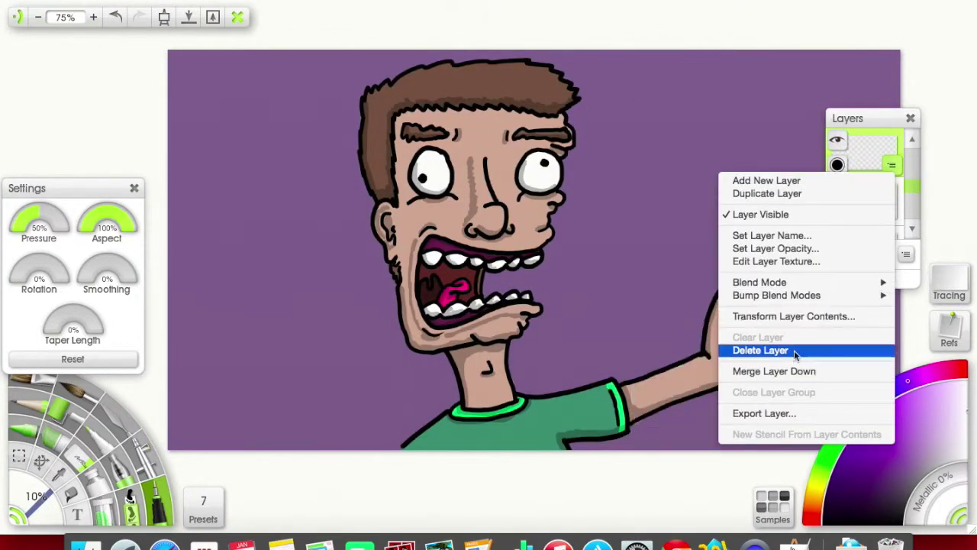
pyautogui.click(794, 351)
pyautogui.scroll(-2, 870, 183)
pyautogui.click(865, 214)
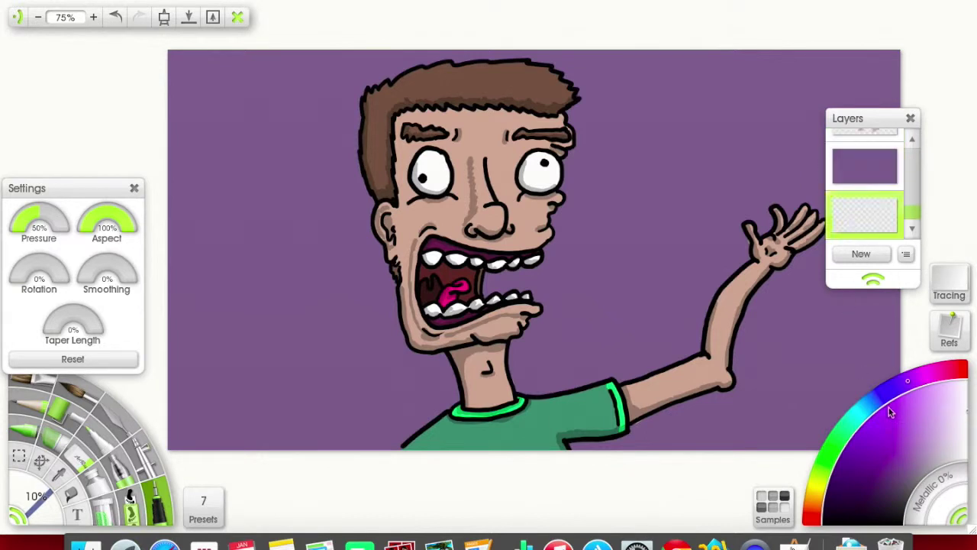
# Fade the purple background layer, then restore it to full strength
pyautogui.click(72, 497)
pyautogui.click(866, 213)
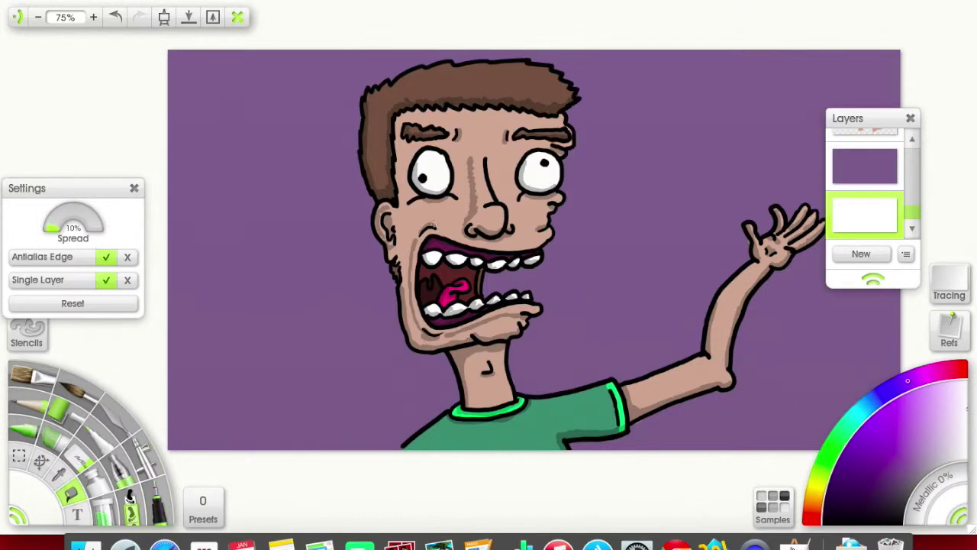
pyautogui.click(865, 165)
pyautogui.click(839, 180)
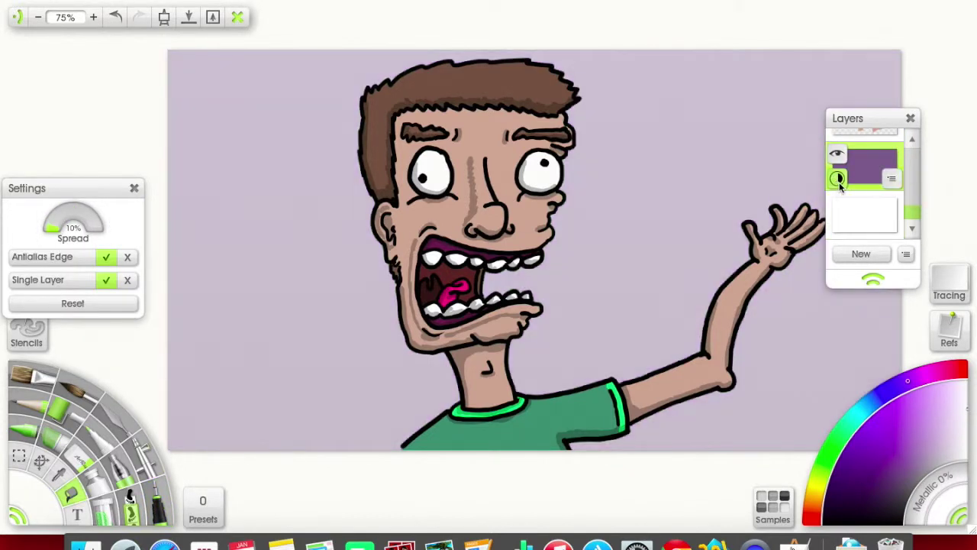
pyautogui.click(839, 181)
pyautogui.click(839, 180)
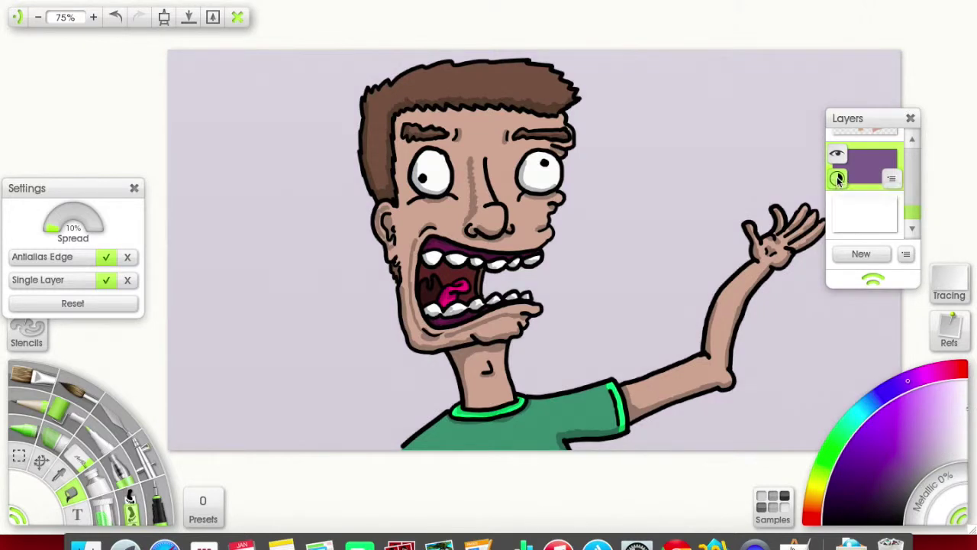
pyautogui.click(839, 180)
# Fill the empty layer with green and change its blending to a muted grey-green
pyautogui.click(865, 224)
pyautogui.click(826, 477)
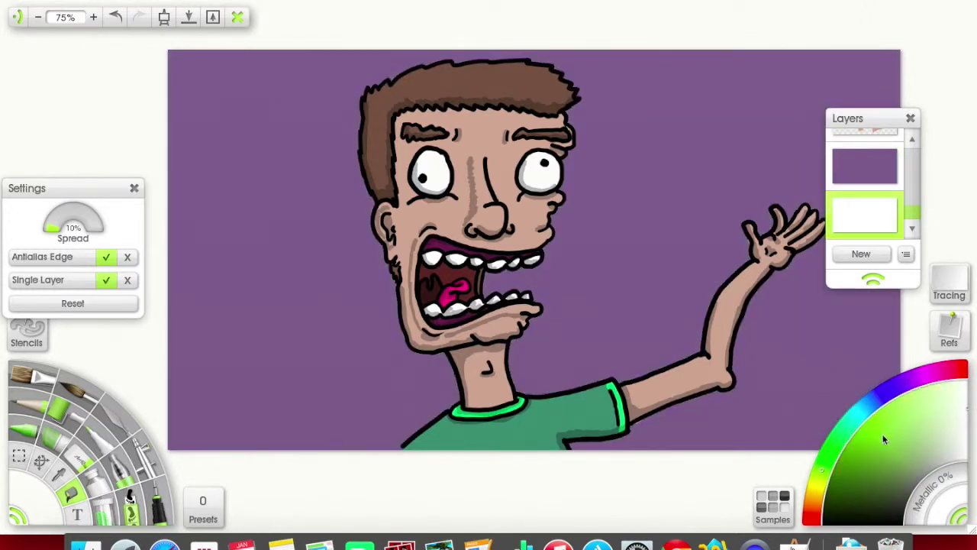
pyautogui.hotkey('ctrl', 'f')
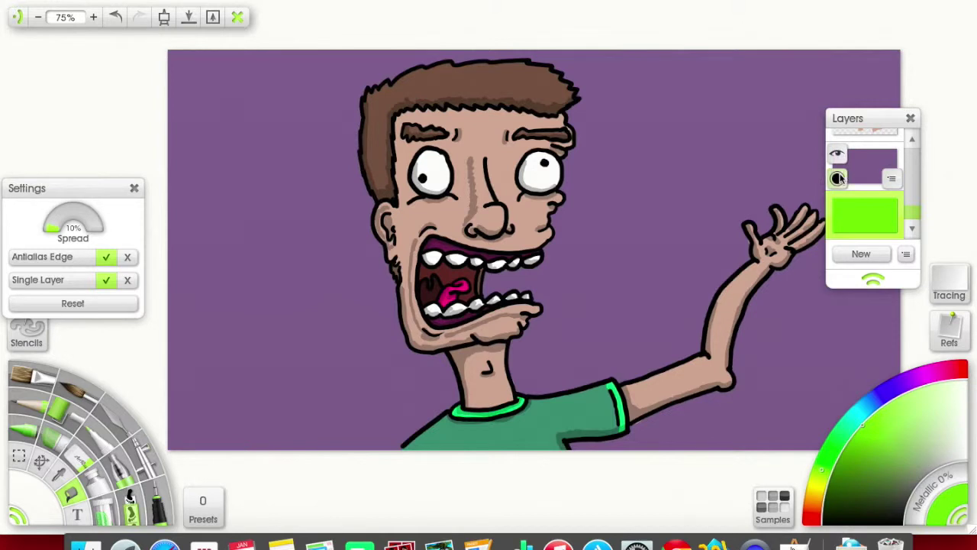
pyautogui.click(838, 180)
pyautogui.click(838, 181)
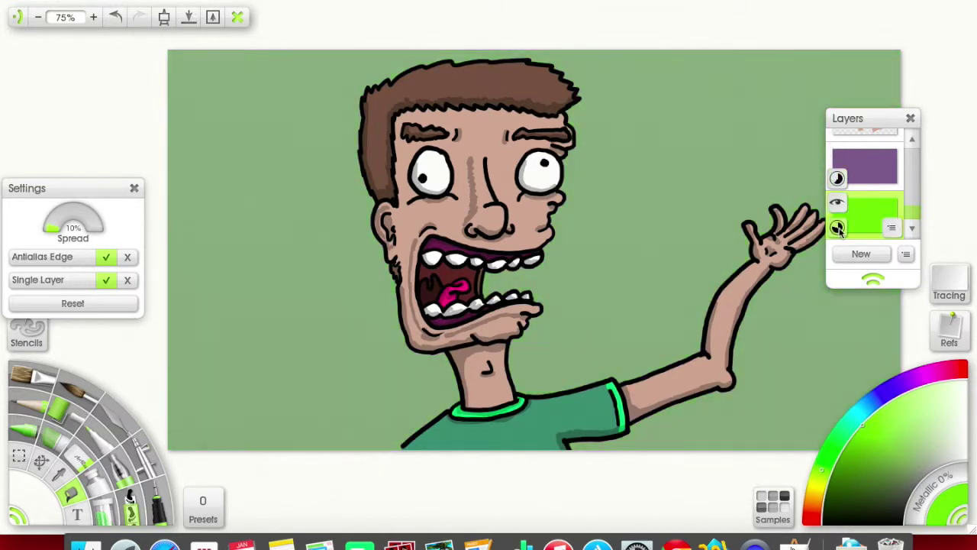
pyautogui.click(838, 228)
pyautogui.click(839, 227)
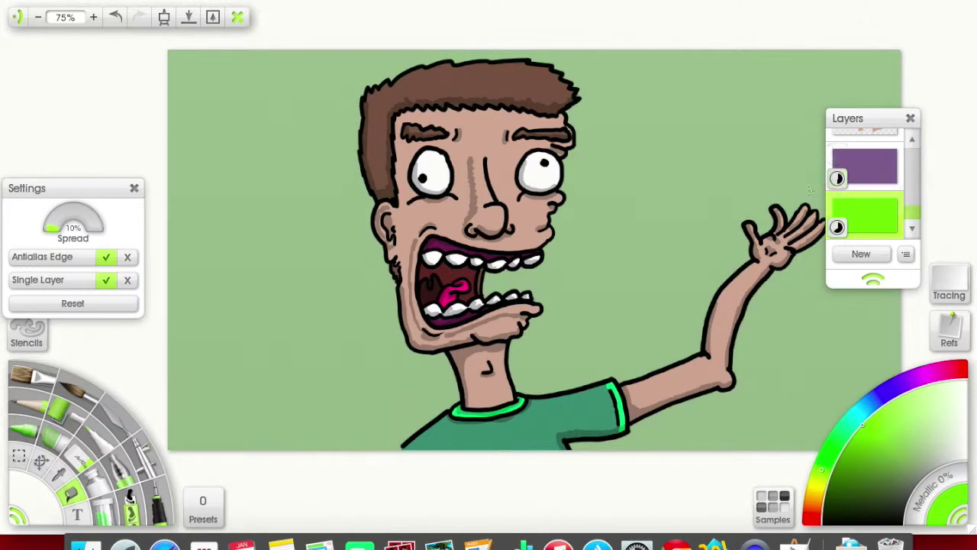
# Place the 'TA DAAAAAA' text beside the man's head at size 60
pyautogui.moveTo(848, 118); pyautogui.dragTo(930, 112)
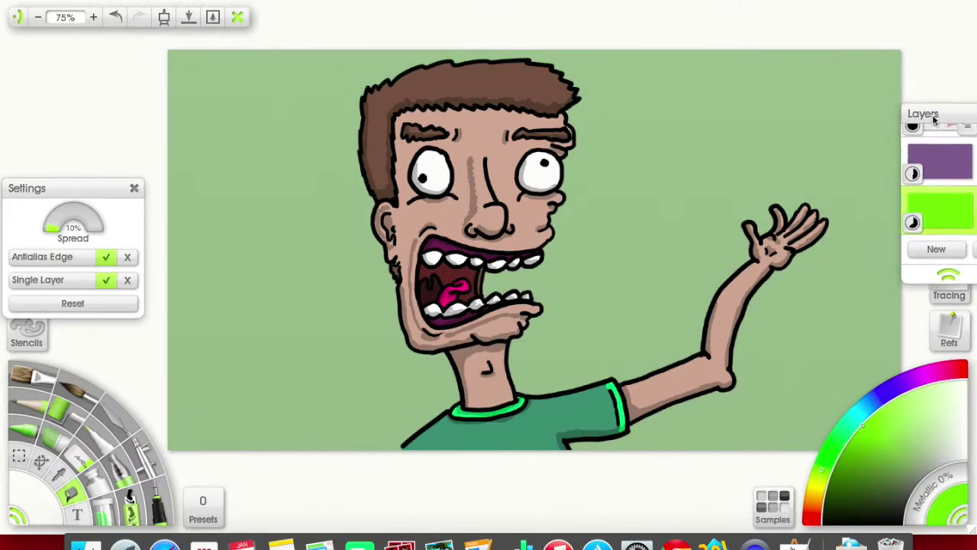
pyautogui.click(77, 513)
pyautogui.click(596, 154)
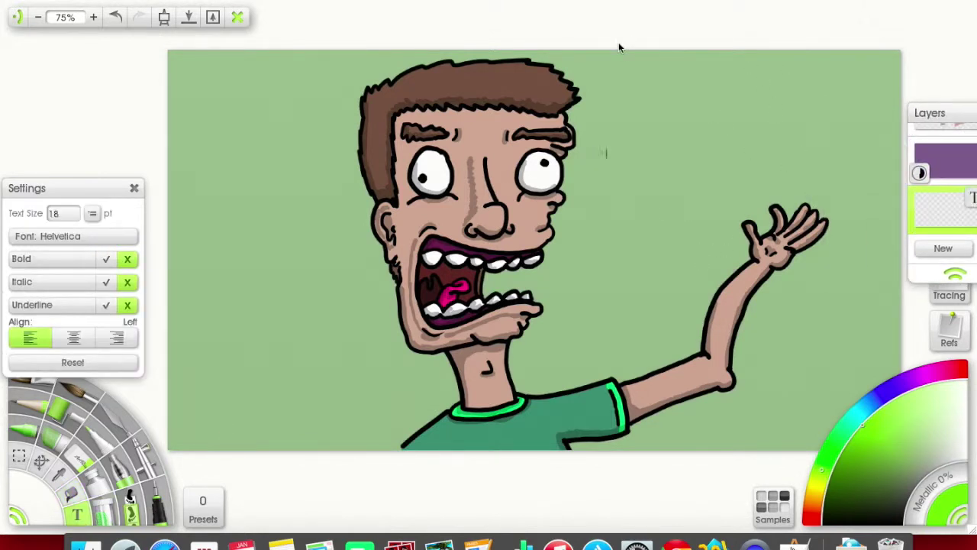
pyautogui.write('TA DAAAAAA')
pyautogui.moveTo(622, 153); pyautogui.dragTo(656, 167)
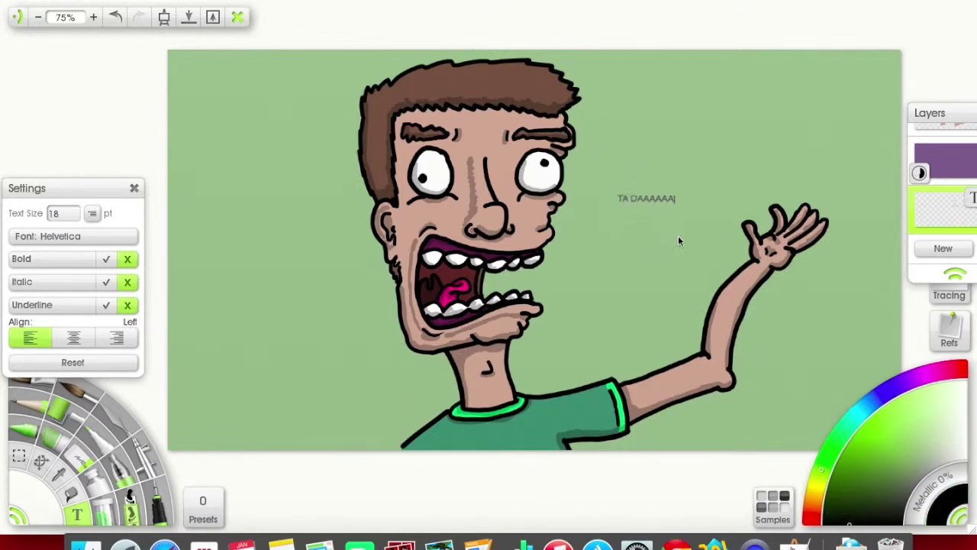
pyautogui.click(92, 213)
pyautogui.click(111, 314)
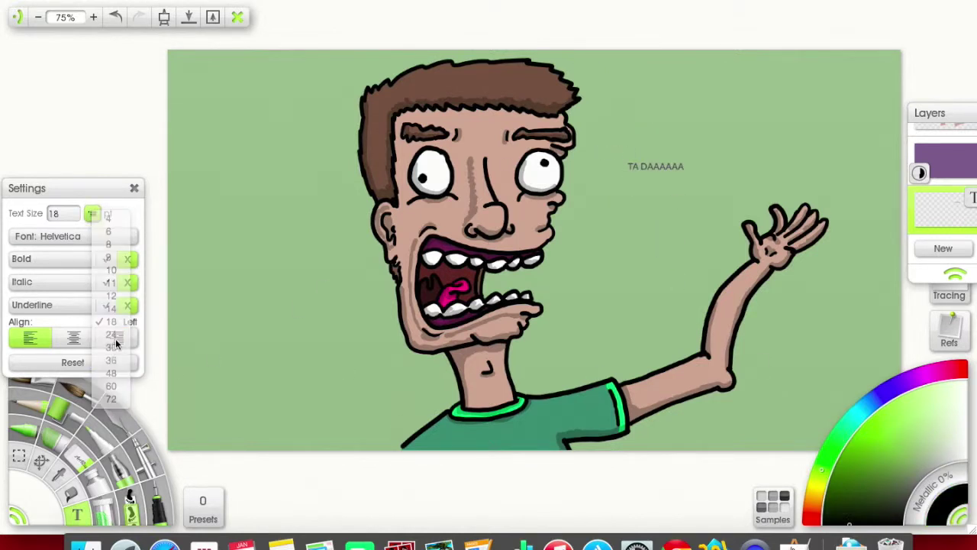
pyautogui.click(91, 213)
pyautogui.click(111, 385)
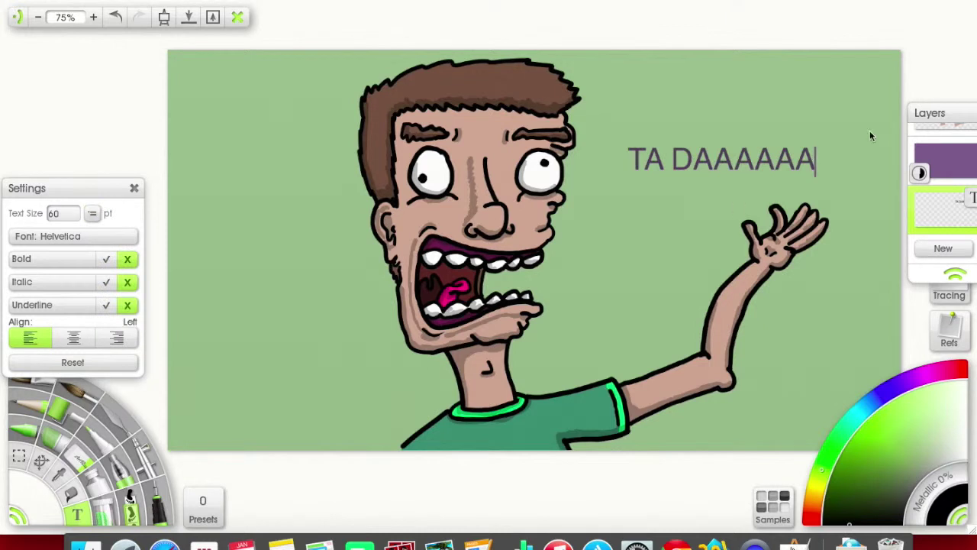
# Settle the text beside the head, set the font to Comic Sans MS Bold, and color it red
pyautogui.moveTo(930, 113); pyautogui.dragTo(862, 118)
pyautogui.scroll(2, 879, 199)
pyautogui.click(879, 157)
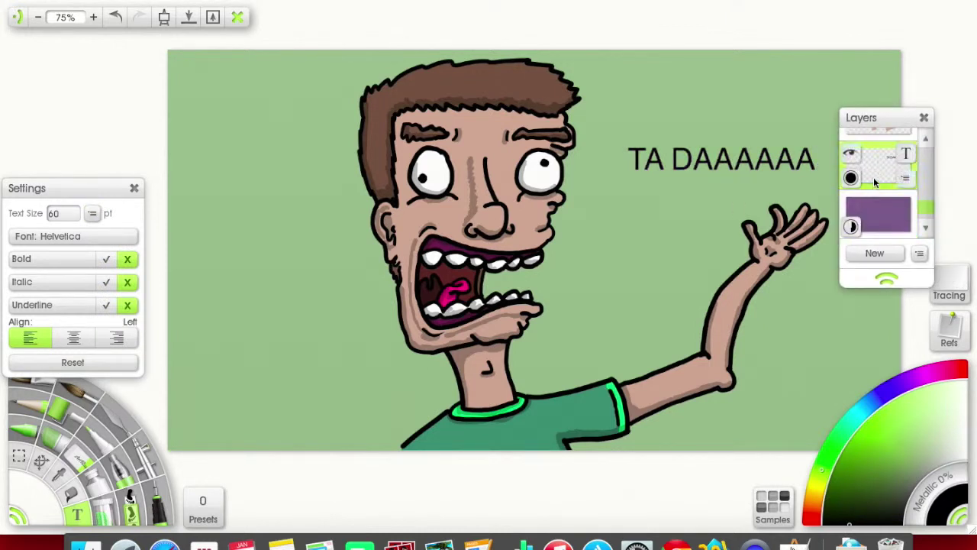
pyautogui.moveTo(862, 117); pyautogui.dragTo(920, 133)
pyautogui.moveTo(721, 158); pyautogui.dragTo(690, 152)
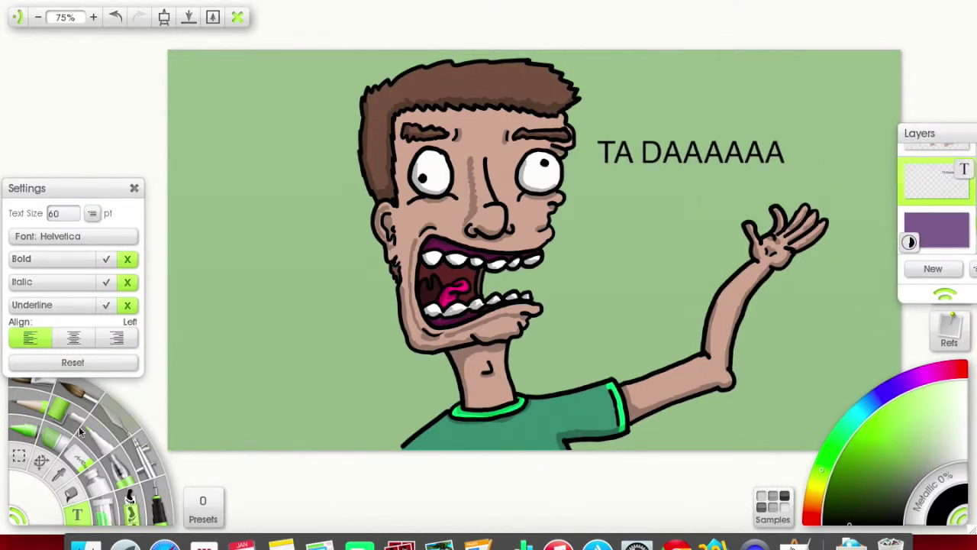
pyautogui.click(72, 236)
pyautogui.scroll(-5, 189, 381)
pyautogui.scroll(-8, 189, 382)
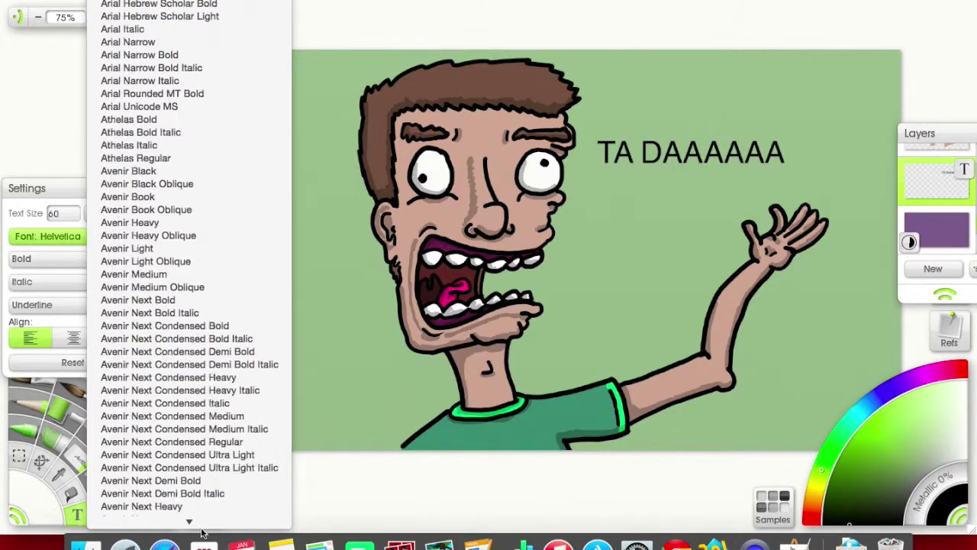
pyautogui.scroll(-5, 189, 229)
pyautogui.click(154, 31)
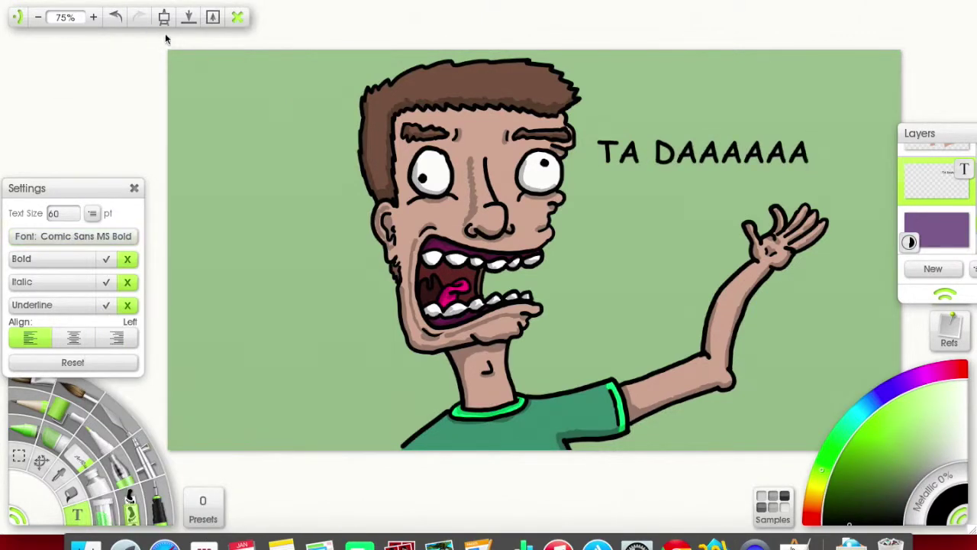
pyautogui.click(667, 224)
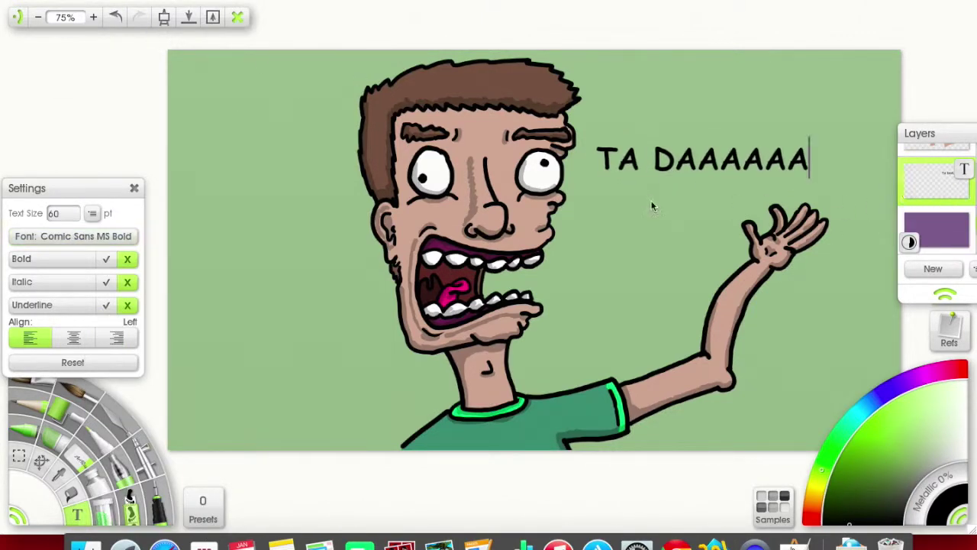
pyautogui.click(869, 453)
pyautogui.click(848, 441)
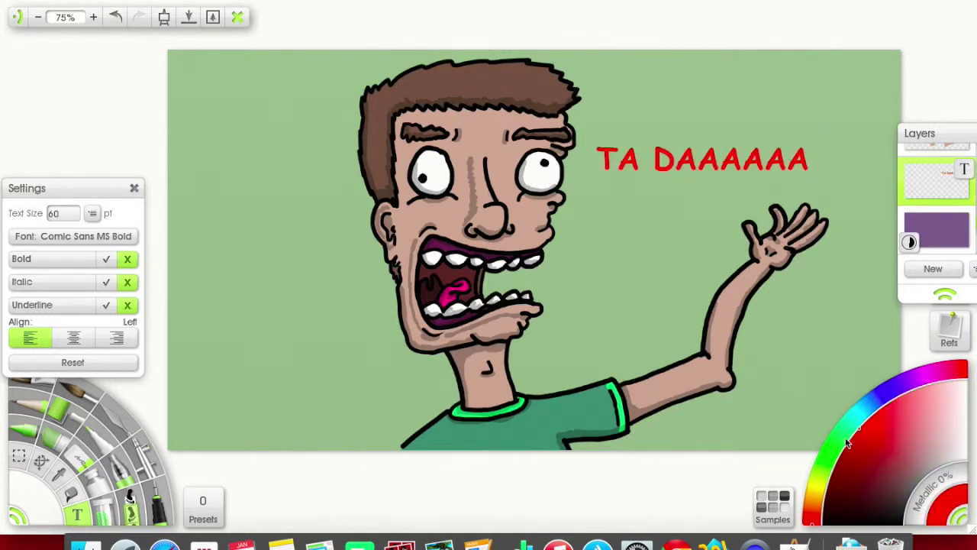
pyautogui.click(844, 273)
# Delete the unneeded empty layer and duplicate the TA DAAAAAA text layer
pyautogui.click(934, 269)
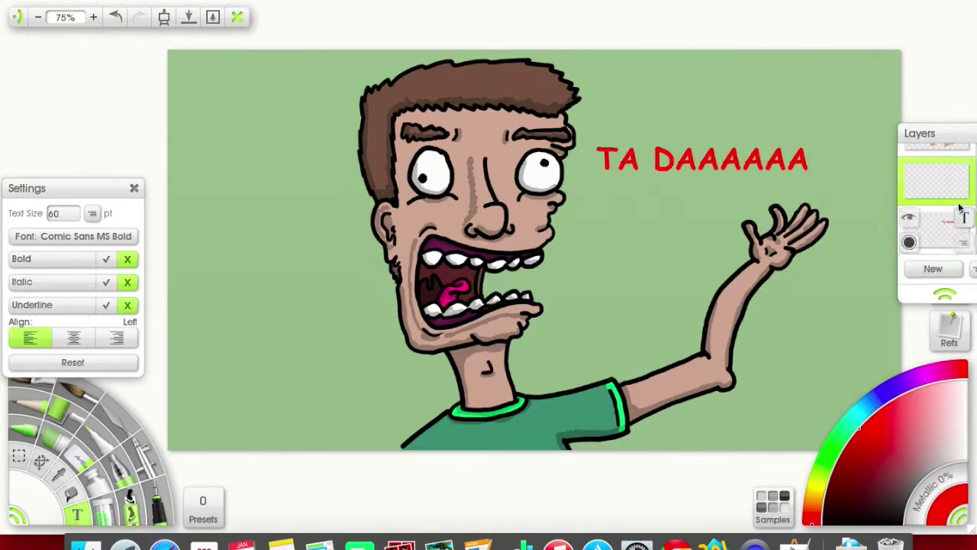
pyautogui.rightClick(960, 208)
pyautogui.click(834, 374)
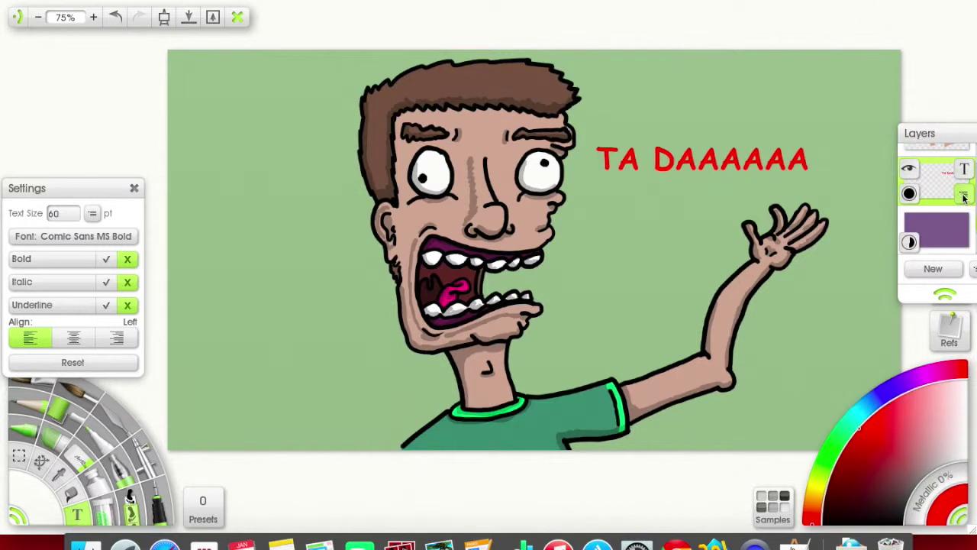
pyautogui.click(964, 197)
pyautogui.click(863, 222)
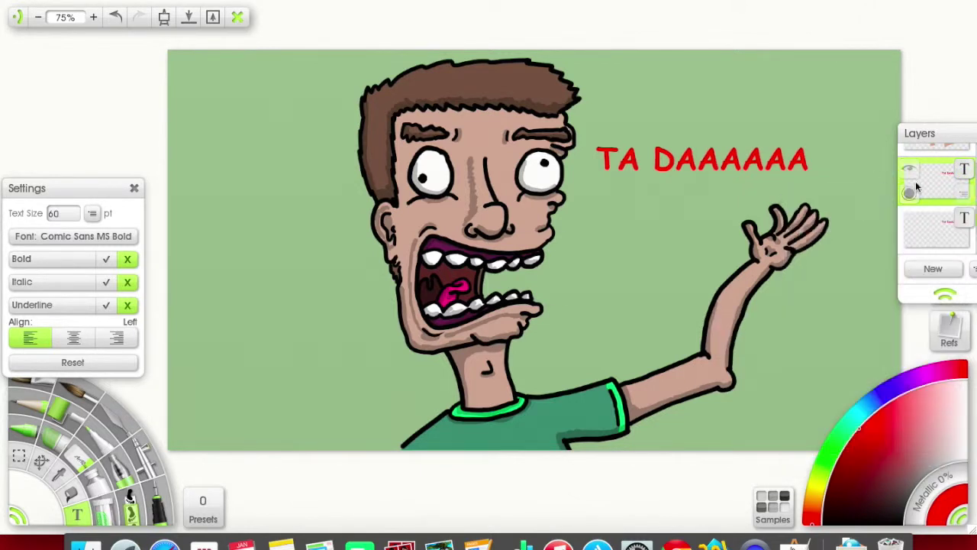
# Edit the lower text copy to recolour it green for the outline
pyautogui.click(964, 170)
pyautogui.click(933, 184)
pyautogui.click(964, 219)
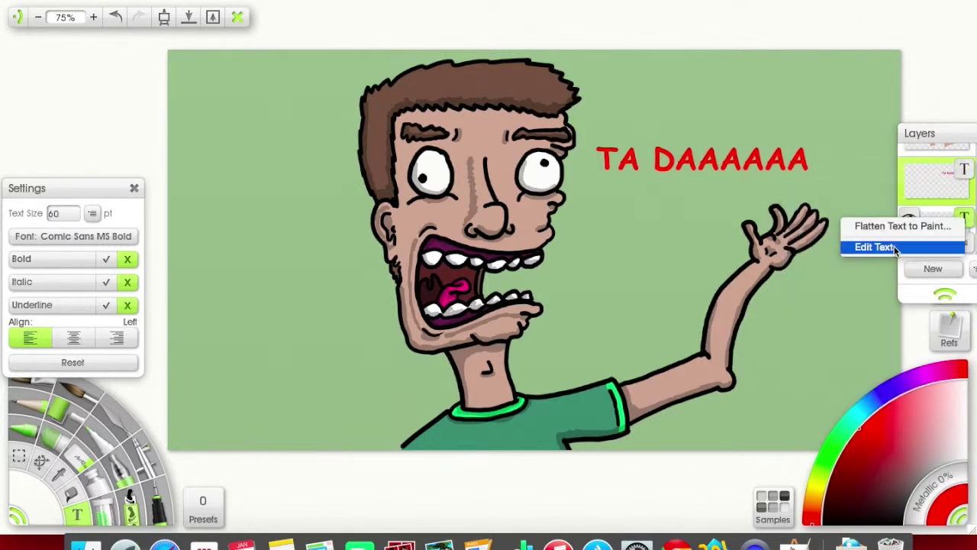
pyautogui.click(896, 248)
pyautogui.hotkey('ctrl', 'a')
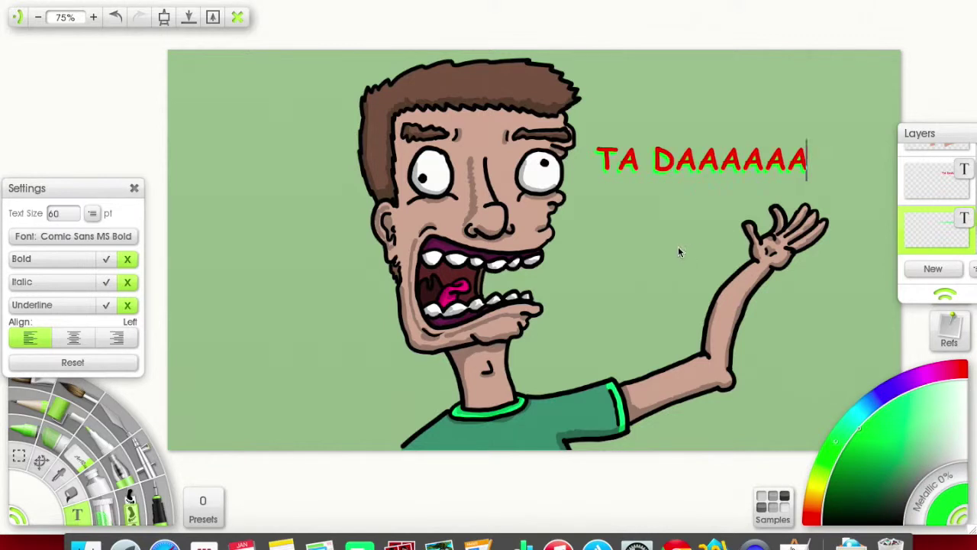
pyautogui.click(928, 181)
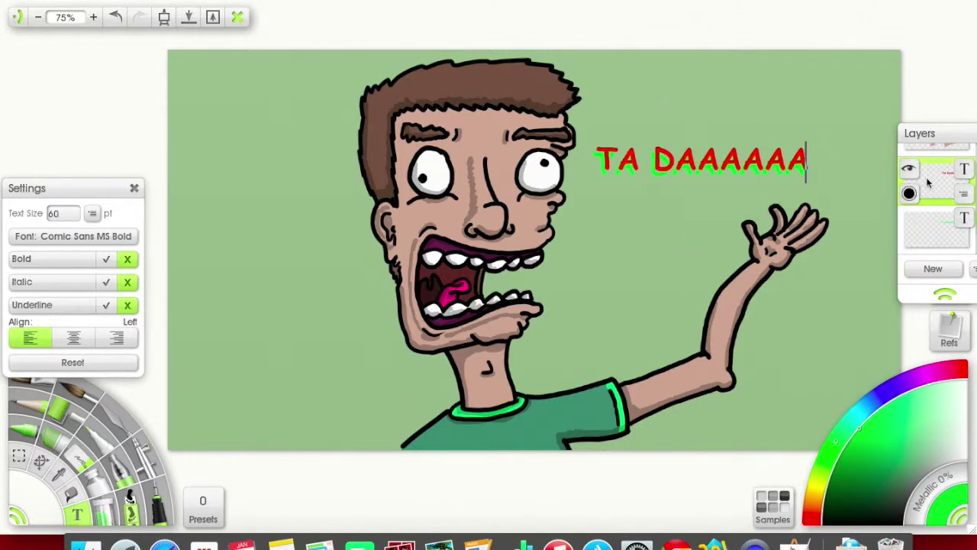
pyautogui.scroll(3, 928, 198)
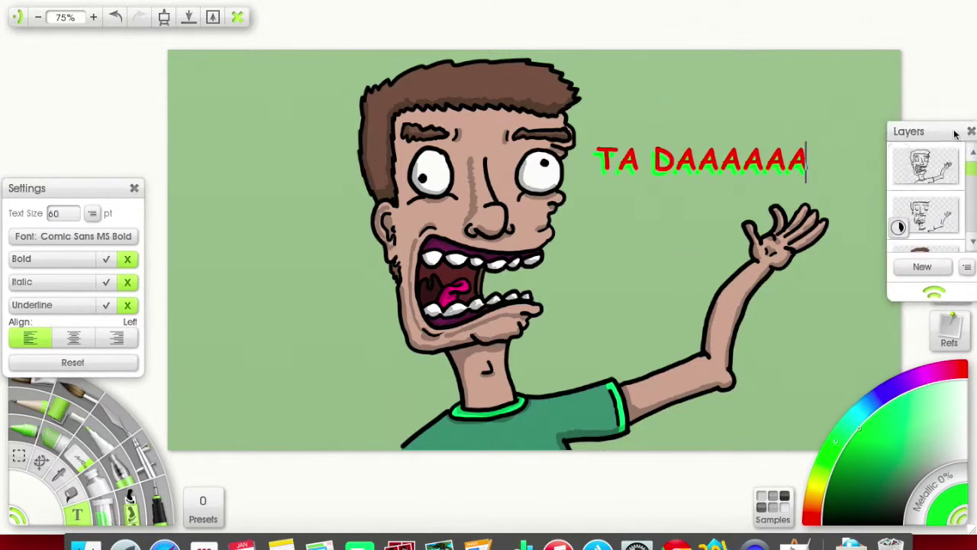
# Merge the text layers and flatten the outlined text into paint
pyautogui.click(949, 172)
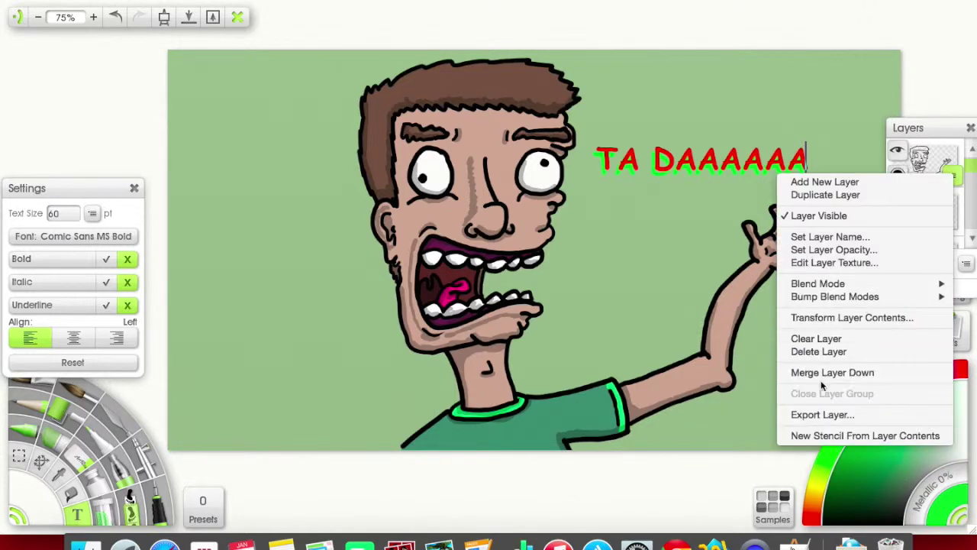
pyautogui.click(832, 373)
pyautogui.click(168, 6)
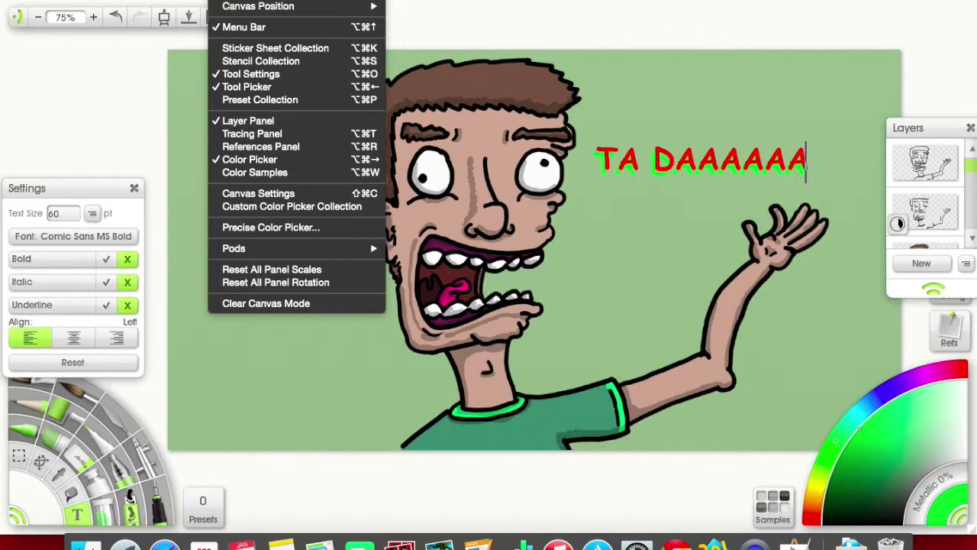
pyautogui.click(122, 6)
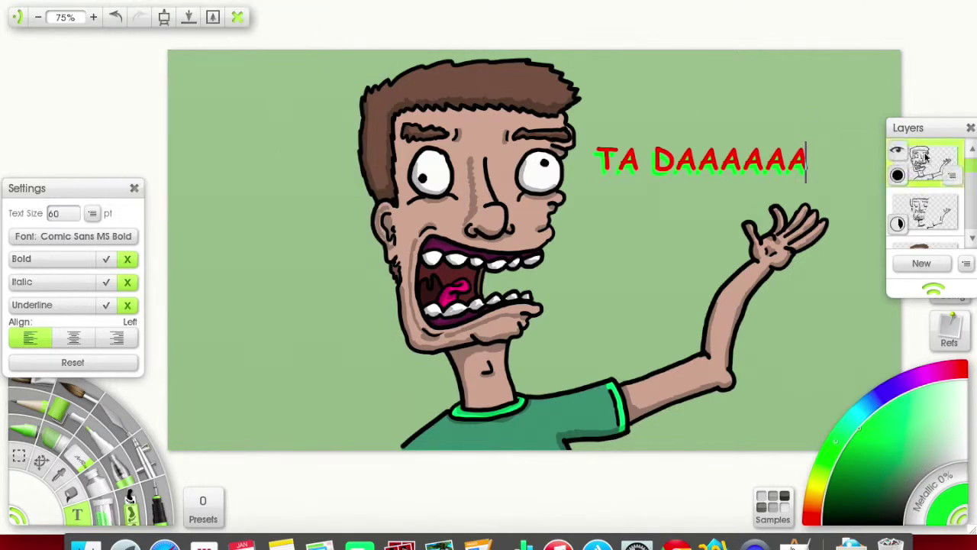
pyautogui.scroll(-4, 924, 191)
pyautogui.click(966, 219)
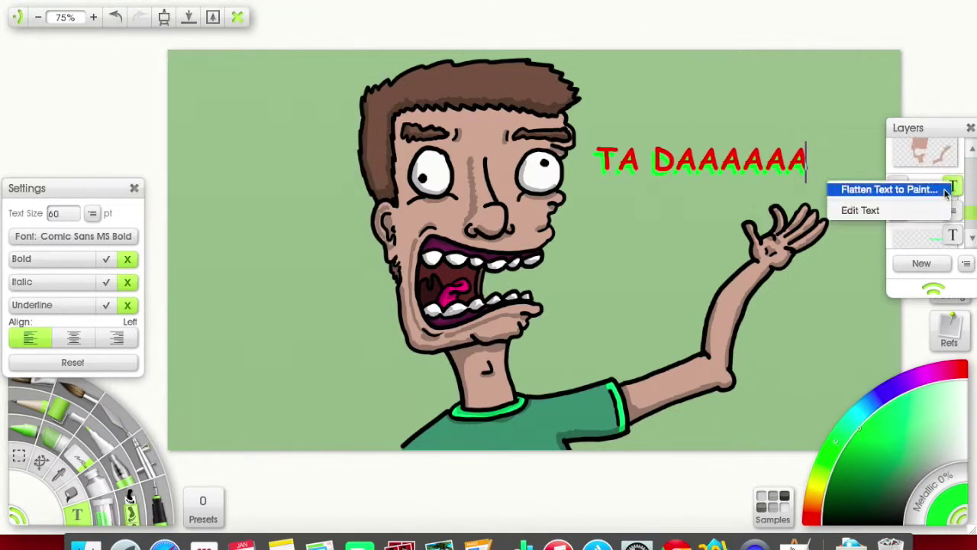
pyautogui.click(885, 188)
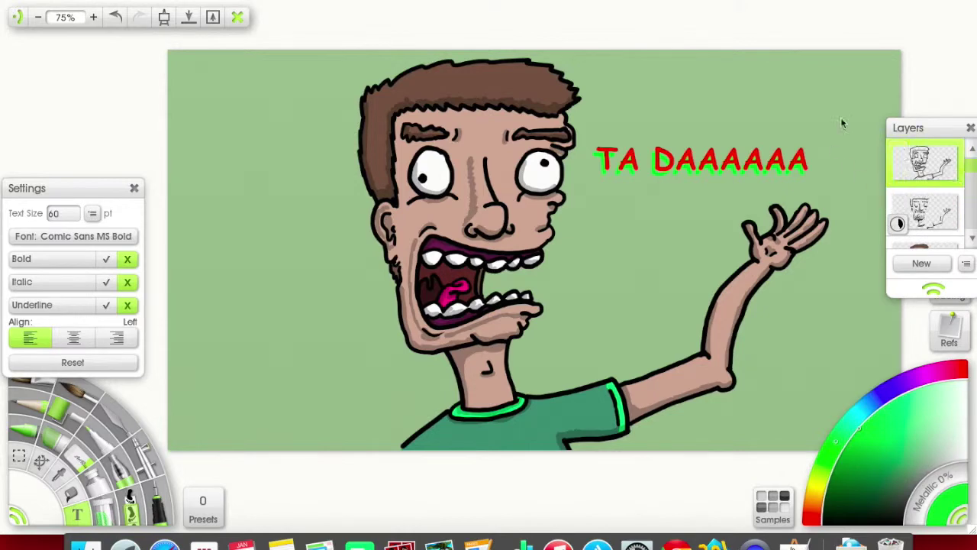